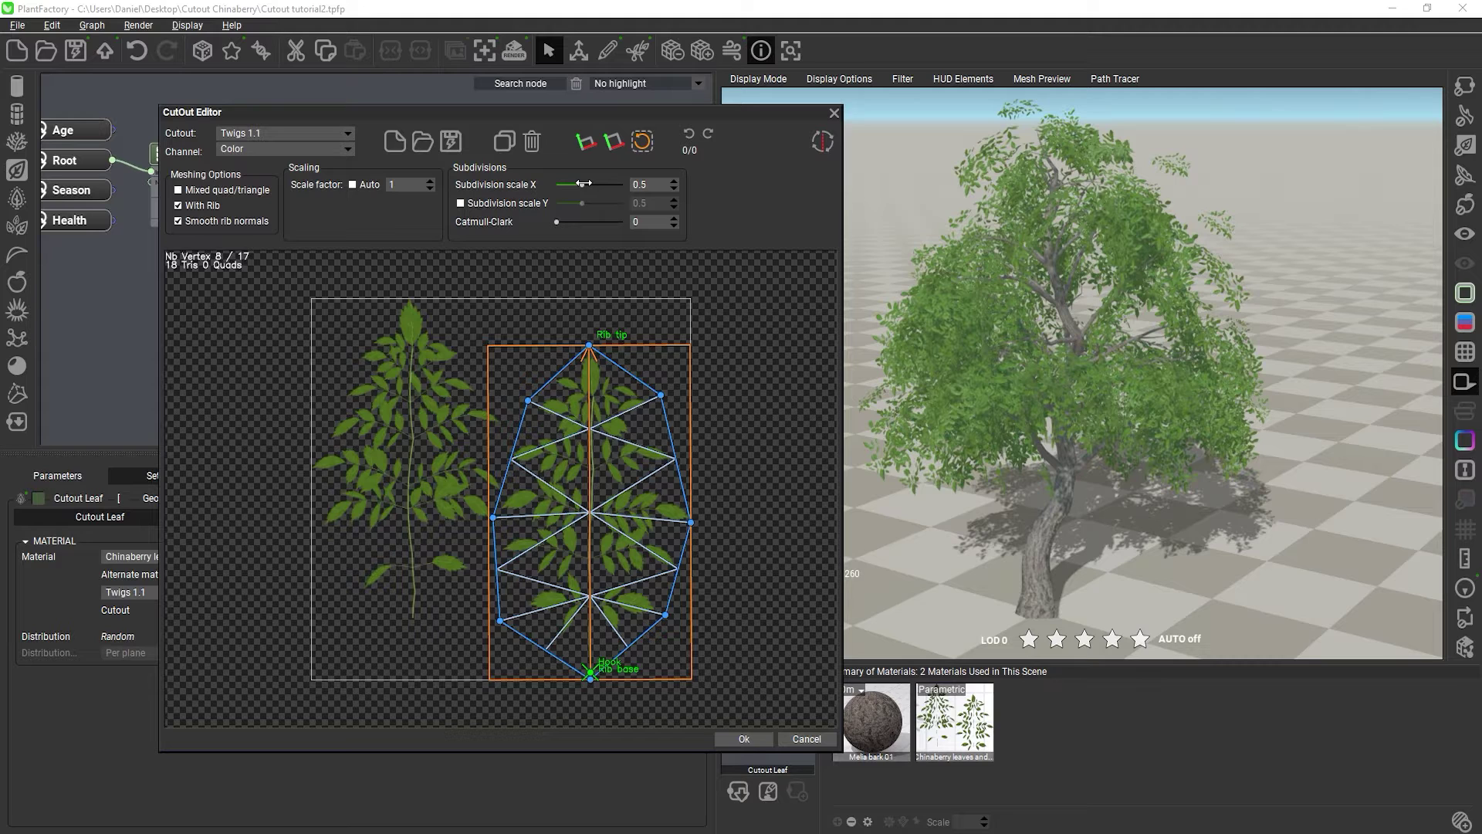
# Set the cutout mesh subdivision scale X to 0.6436, separate Y to 0.3841, and Catmull-Clark to 1.
pyautogui.moveTo(583, 184)
pyautogui.mouseDown()
pyautogui.moveTo(569, 184)
pyautogui.moveTo(585, 184)
pyautogui.mouseUp()
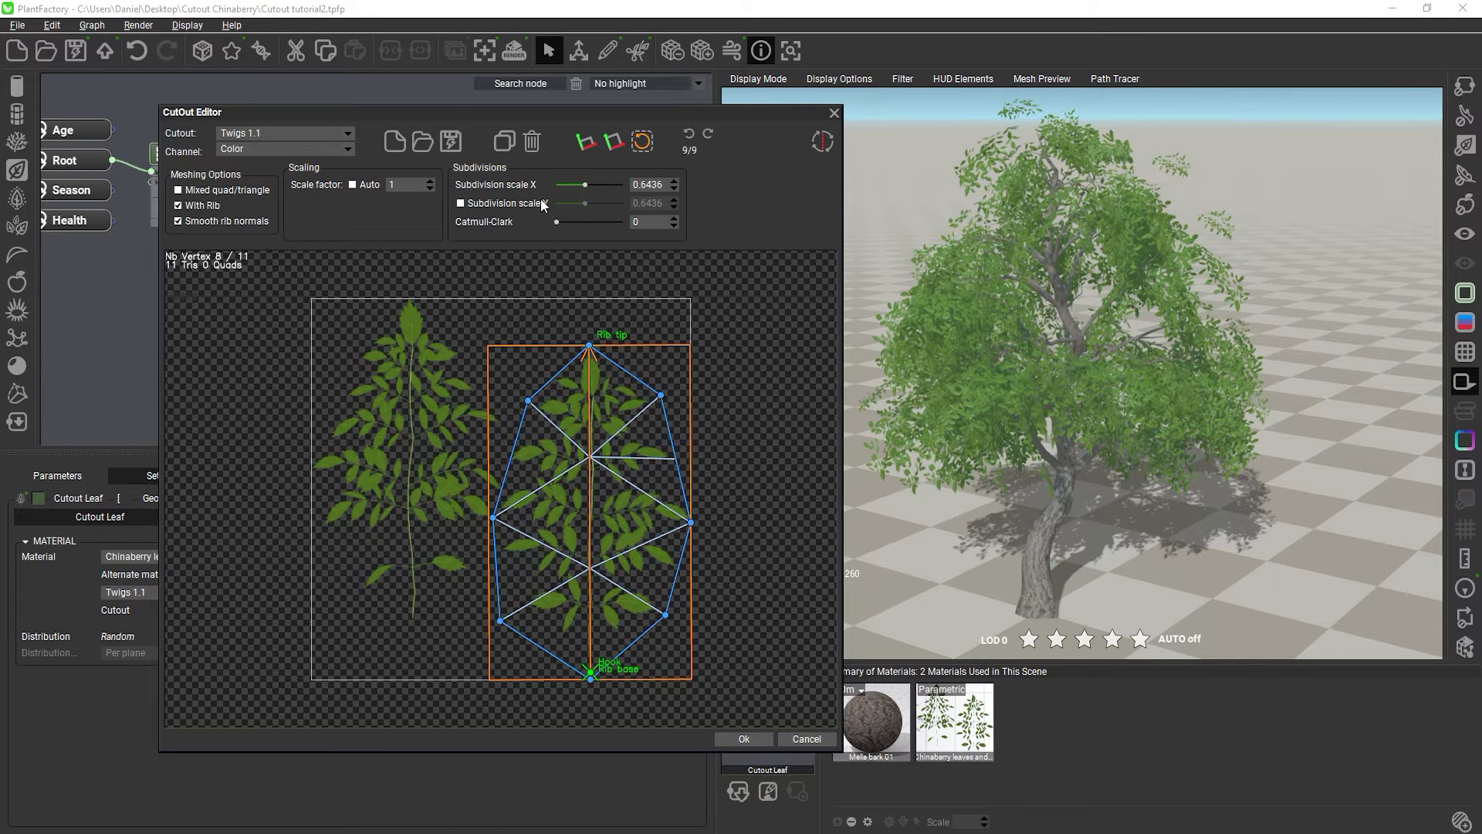
pyautogui.click(486, 202)
pyautogui.moveTo(584, 202); pyautogui.dragTo(575, 204)
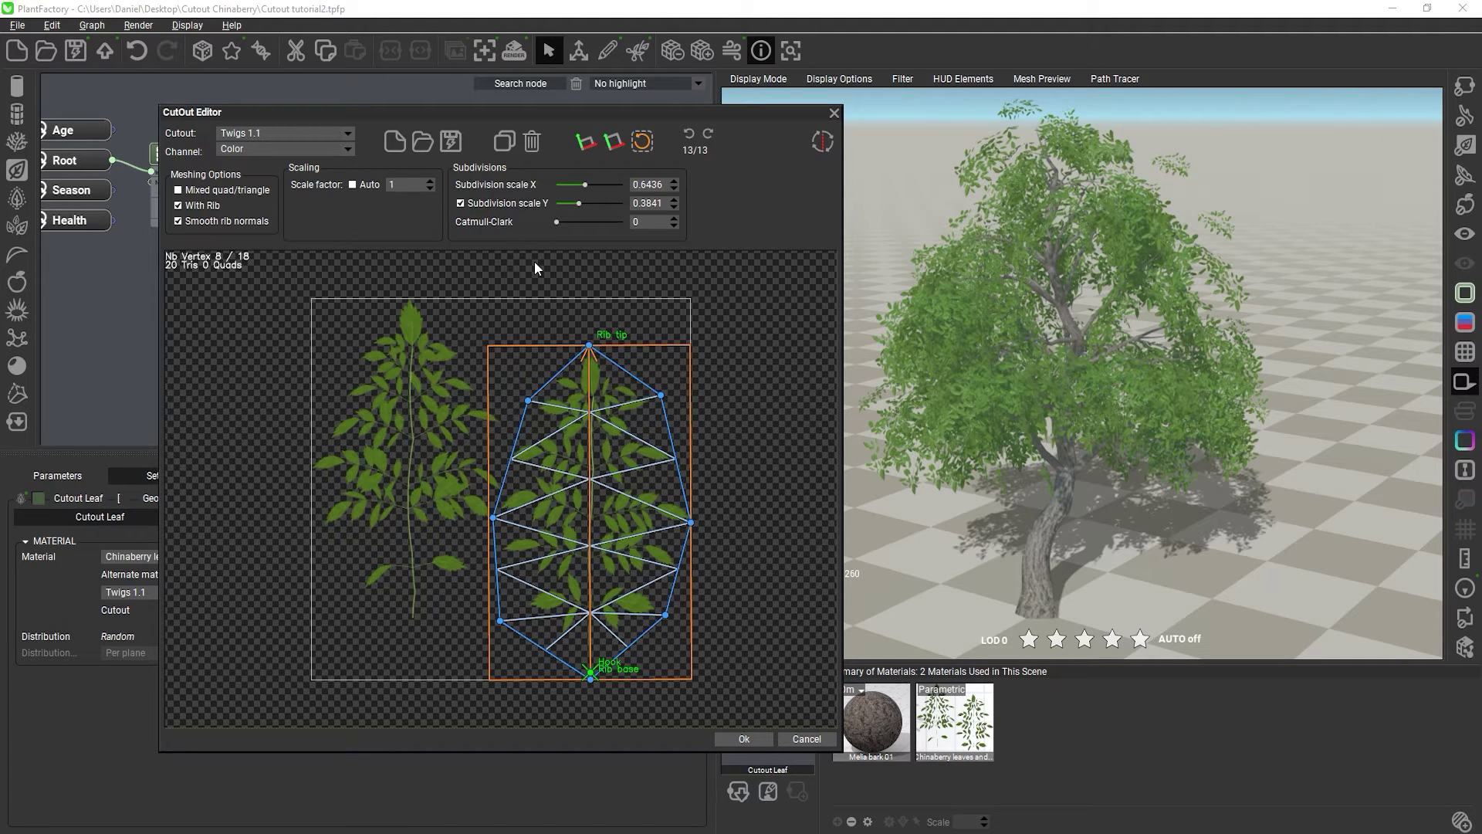
pyautogui.moveTo(555, 221)
pyautogui.mouseDown()
pyautogui.moveTo(584, 221)
pyautogui.moveTo(567, 222)
pyautogui.mouseUp()
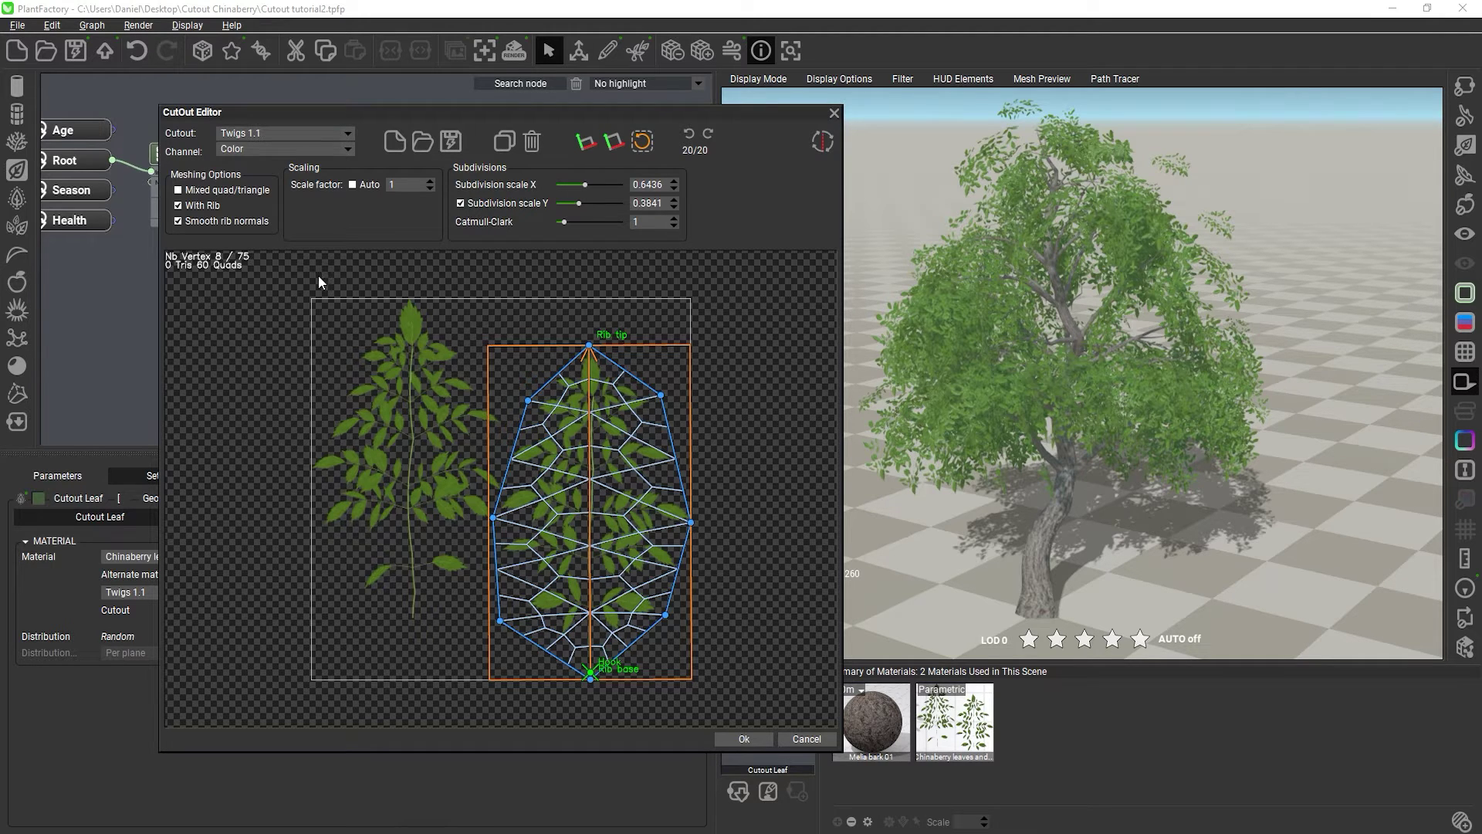
# Enable Mixed quad/triangle meshing so the leaf drops to 48 quads and 63 vertices.
pyautogui.click(178, 190)
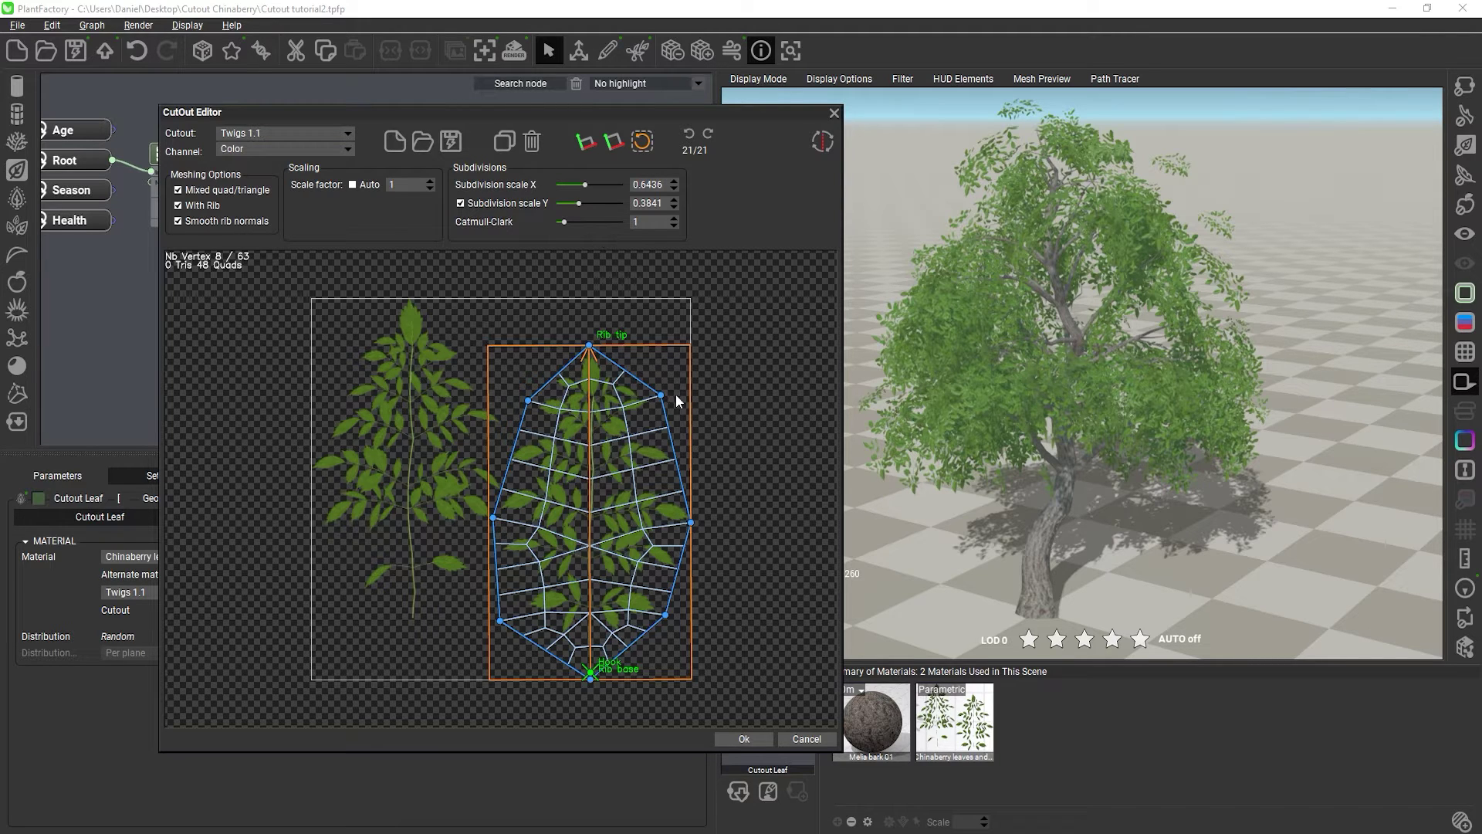
# Apply the 48-quad cutout mesh, check the Meshing tab, and reopen the CutOut Editor.
pyautogui.click(753, 736)
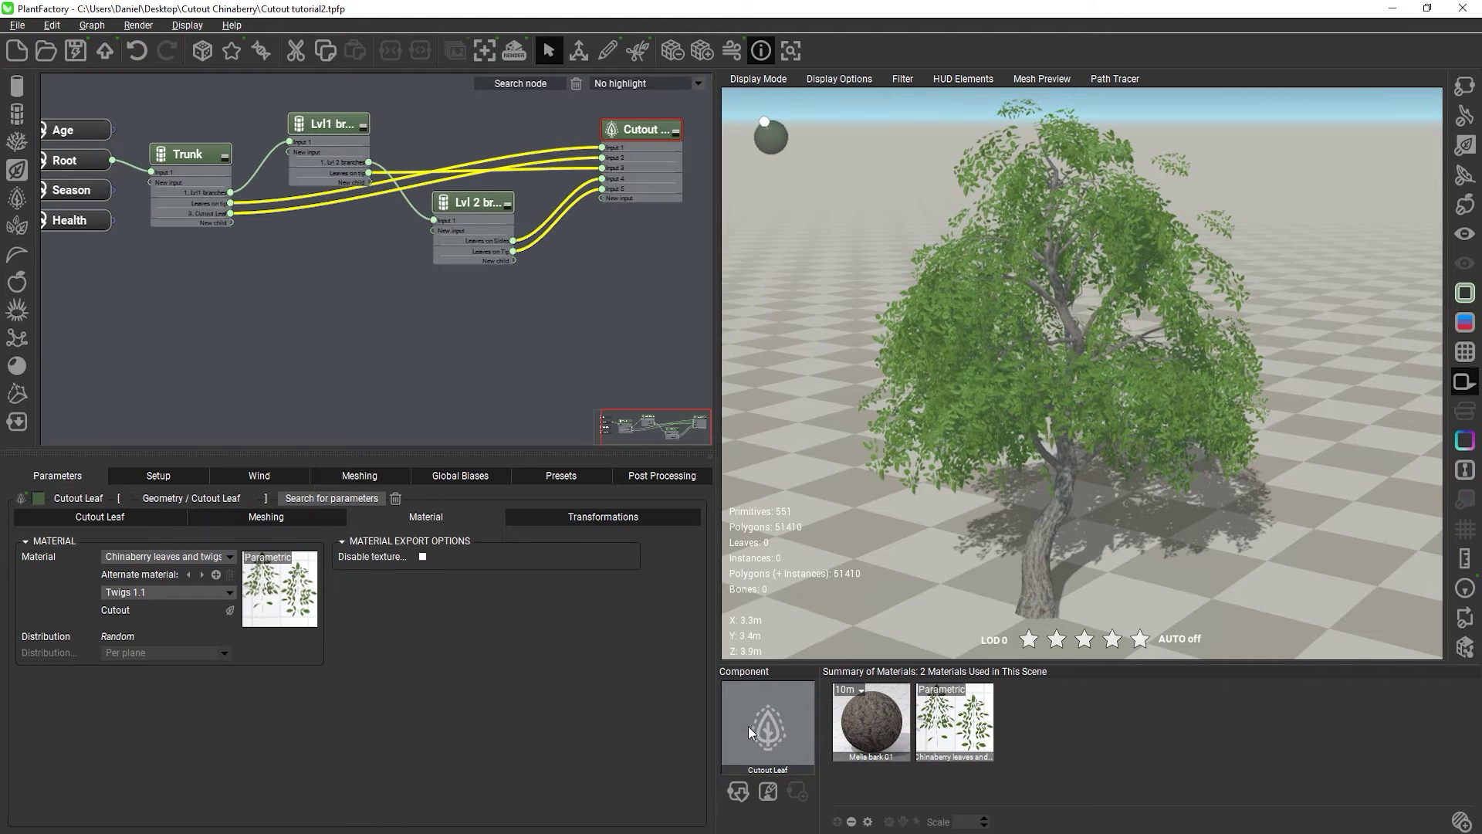
pyautogui.click(339, 480)
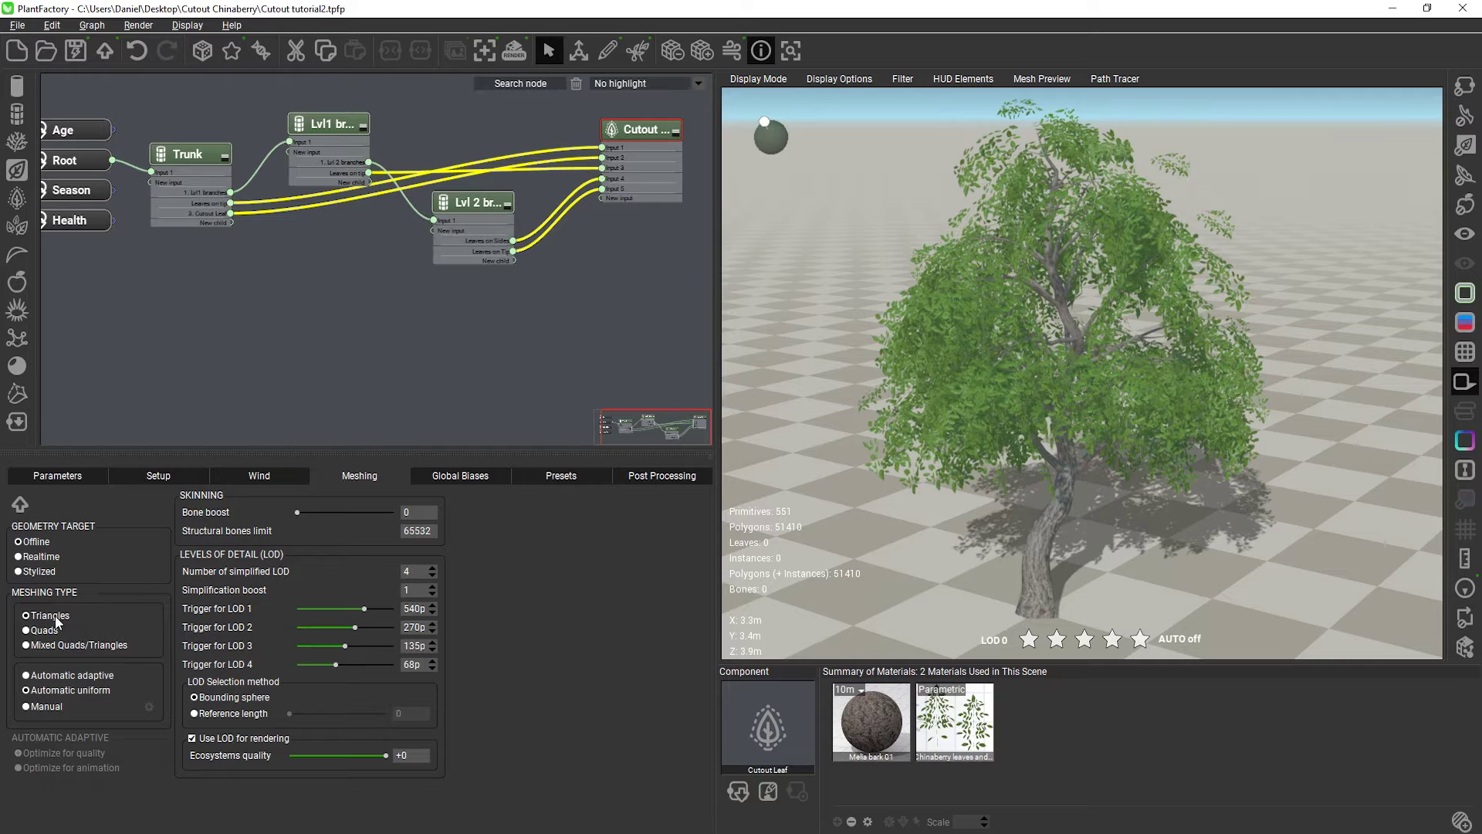
pyautogui.click(86, 477)
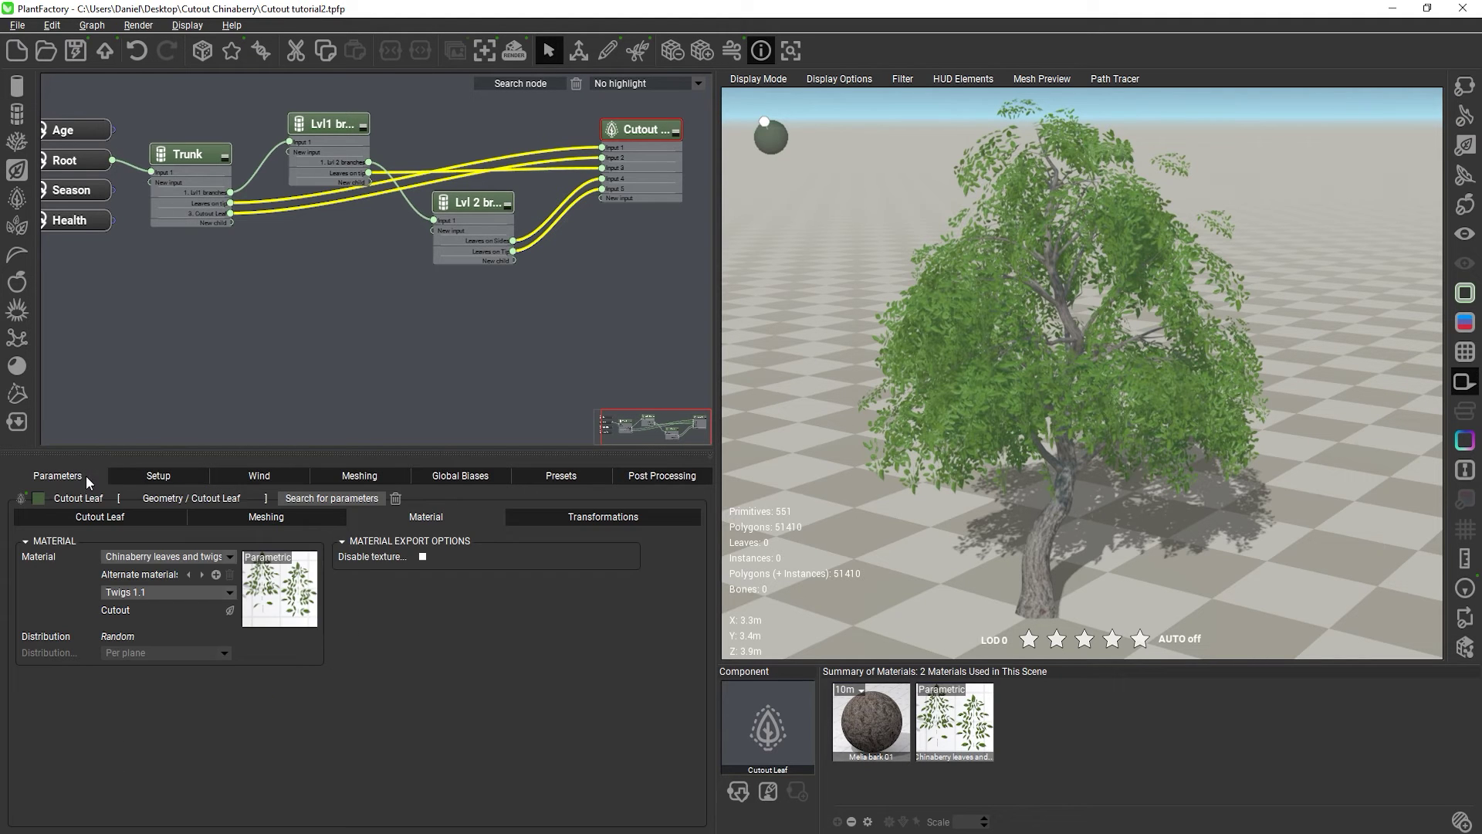
pyautogui.click(229, 611)
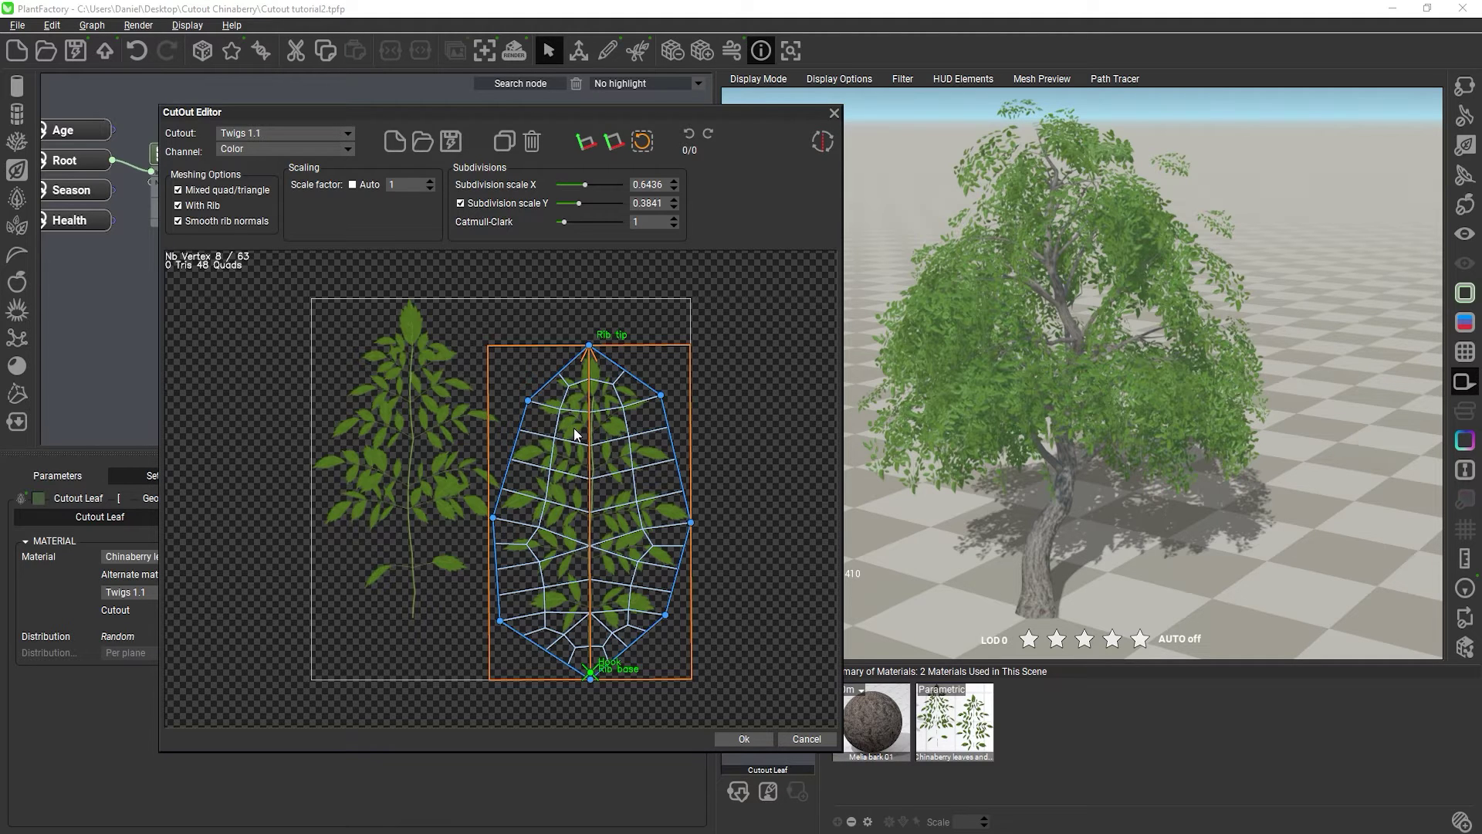
# Set Catmull-Clark to 0 and compare Mixed quad/triangle off and on, leaving it on.
pyautogui.moveTo(564, 222); pyautogui.dragTo(556, 222)
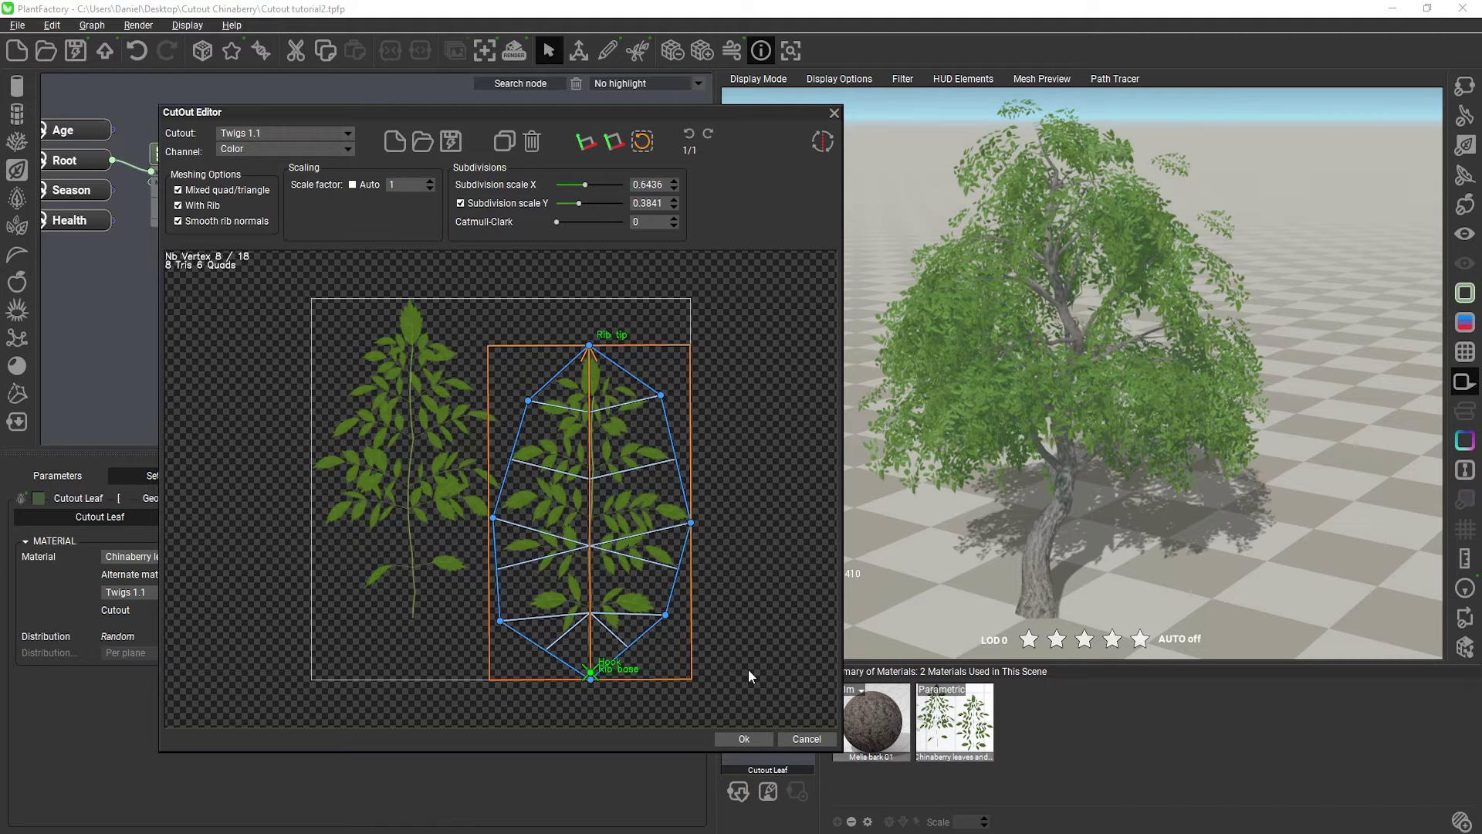
pyautogui.click(180, 190)
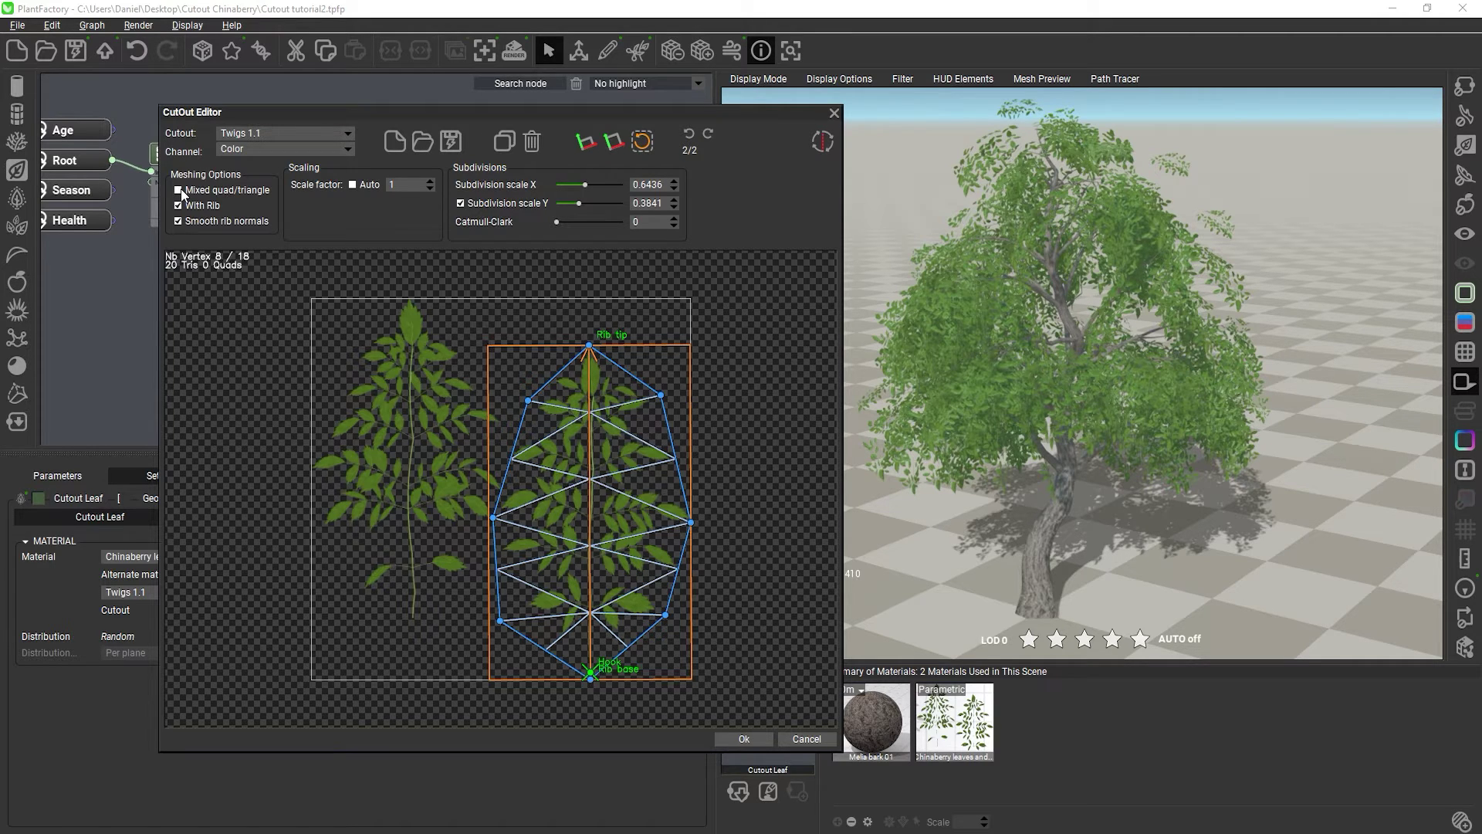
pyautogui.click(179, 189)
pyautogui.click(180, 190)
pyautogui.click(180, 191)
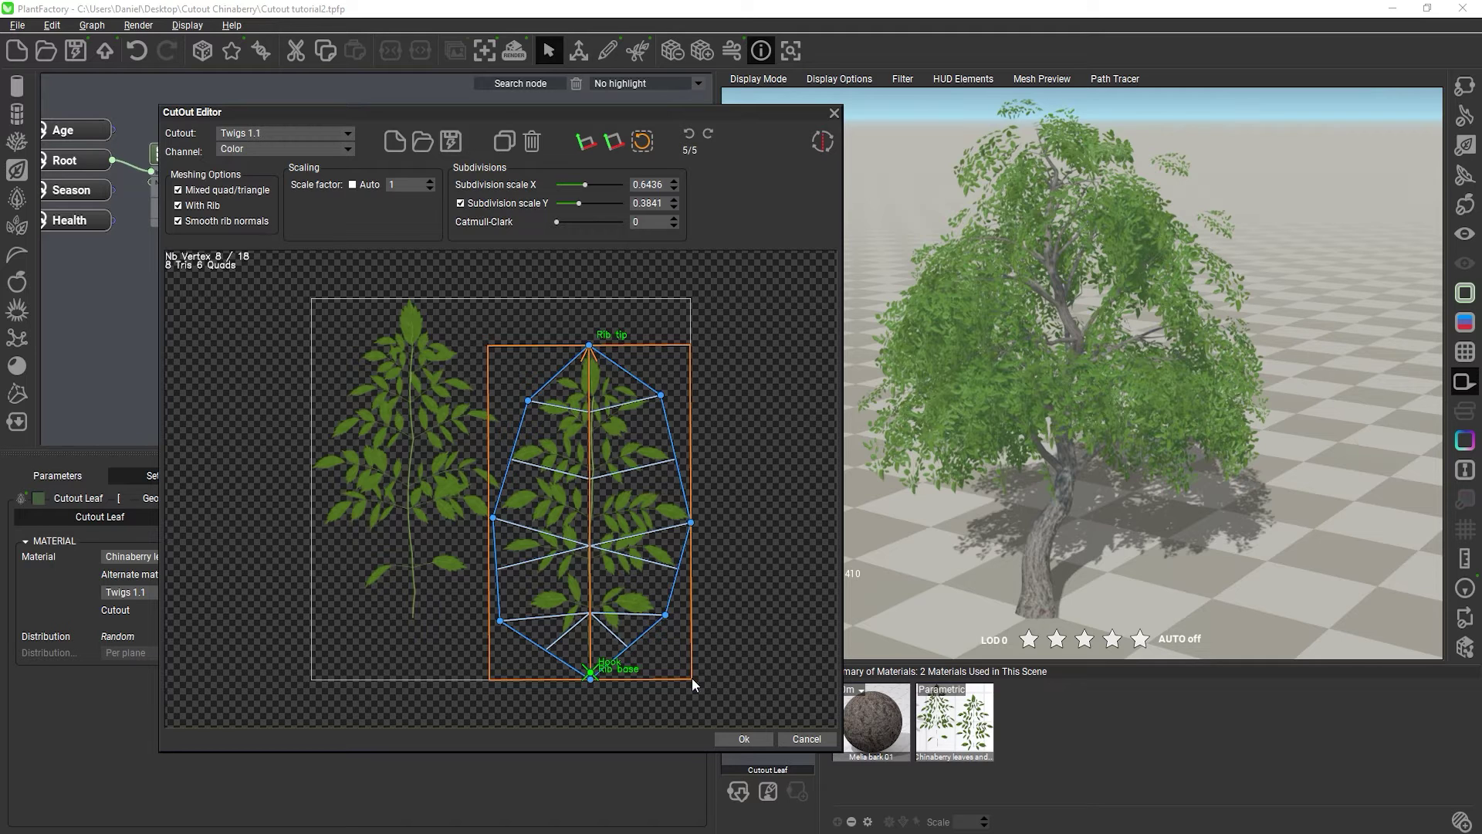
# Apply the cutout and set the tree's meshing type to Quads, giving 25801 polygons.
pyautogui.click(744, 738)
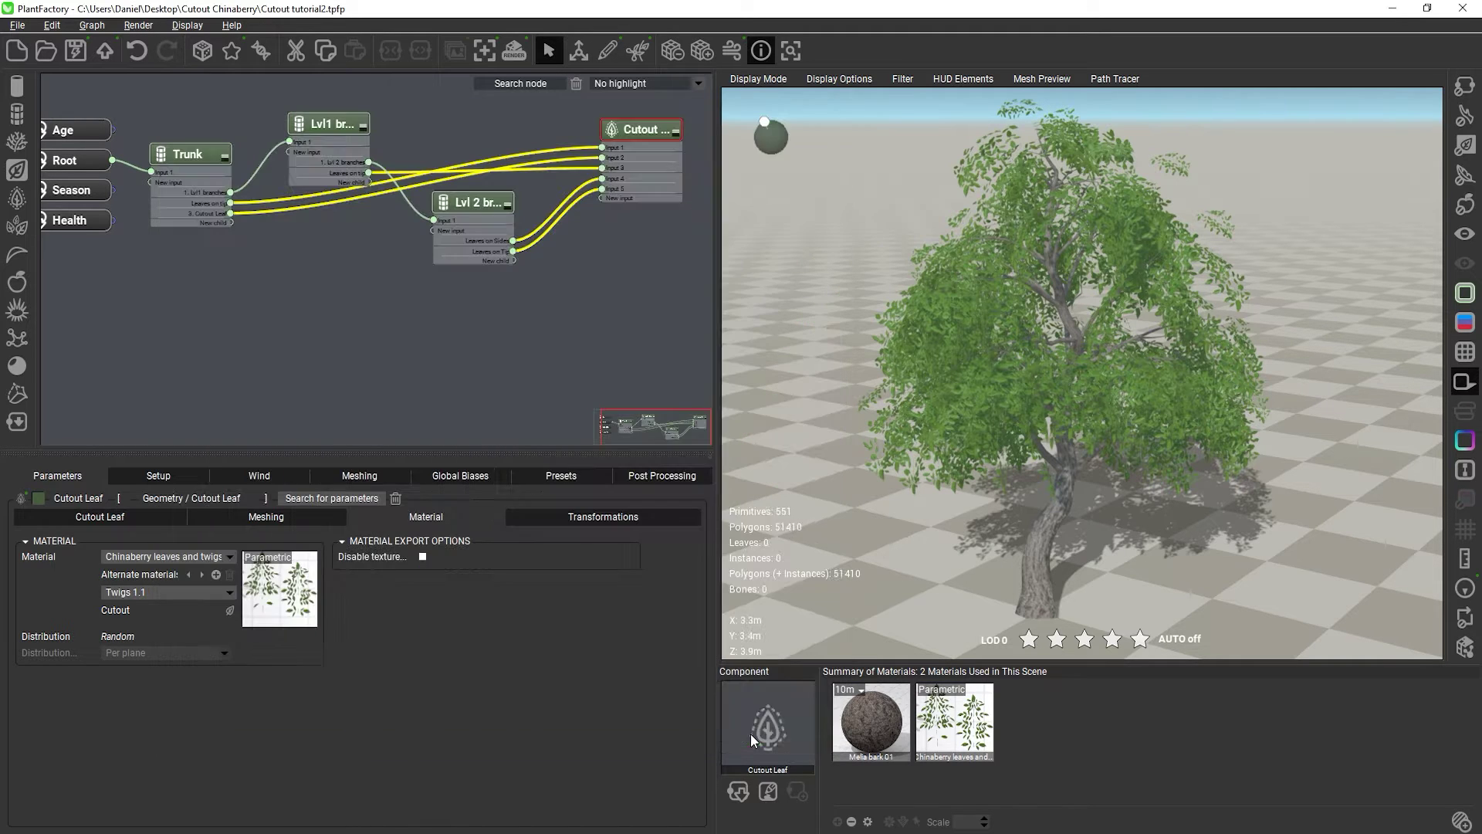
pyautogui.click(347, 477)
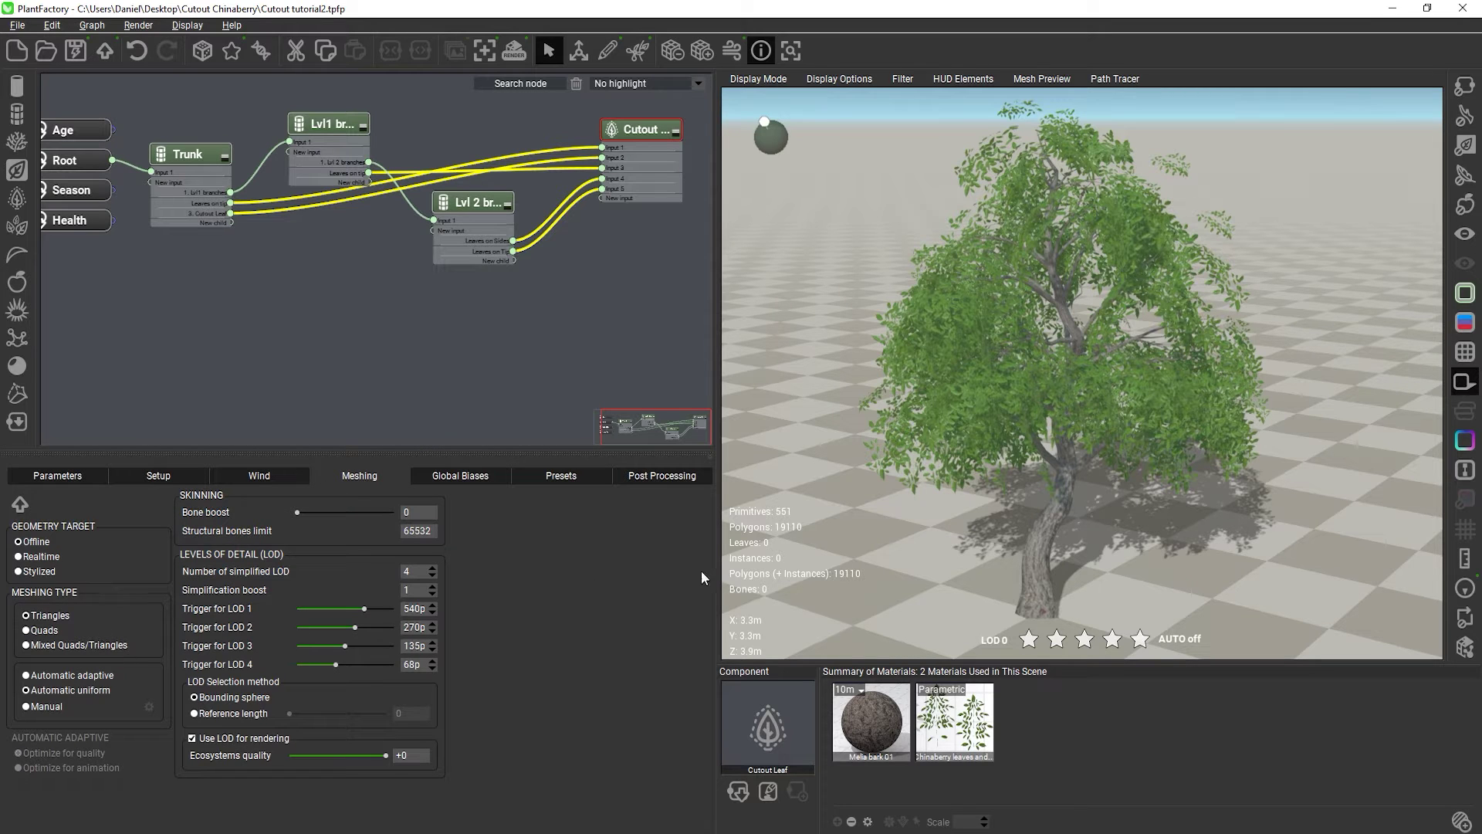
pyautogui.click(46, 630)
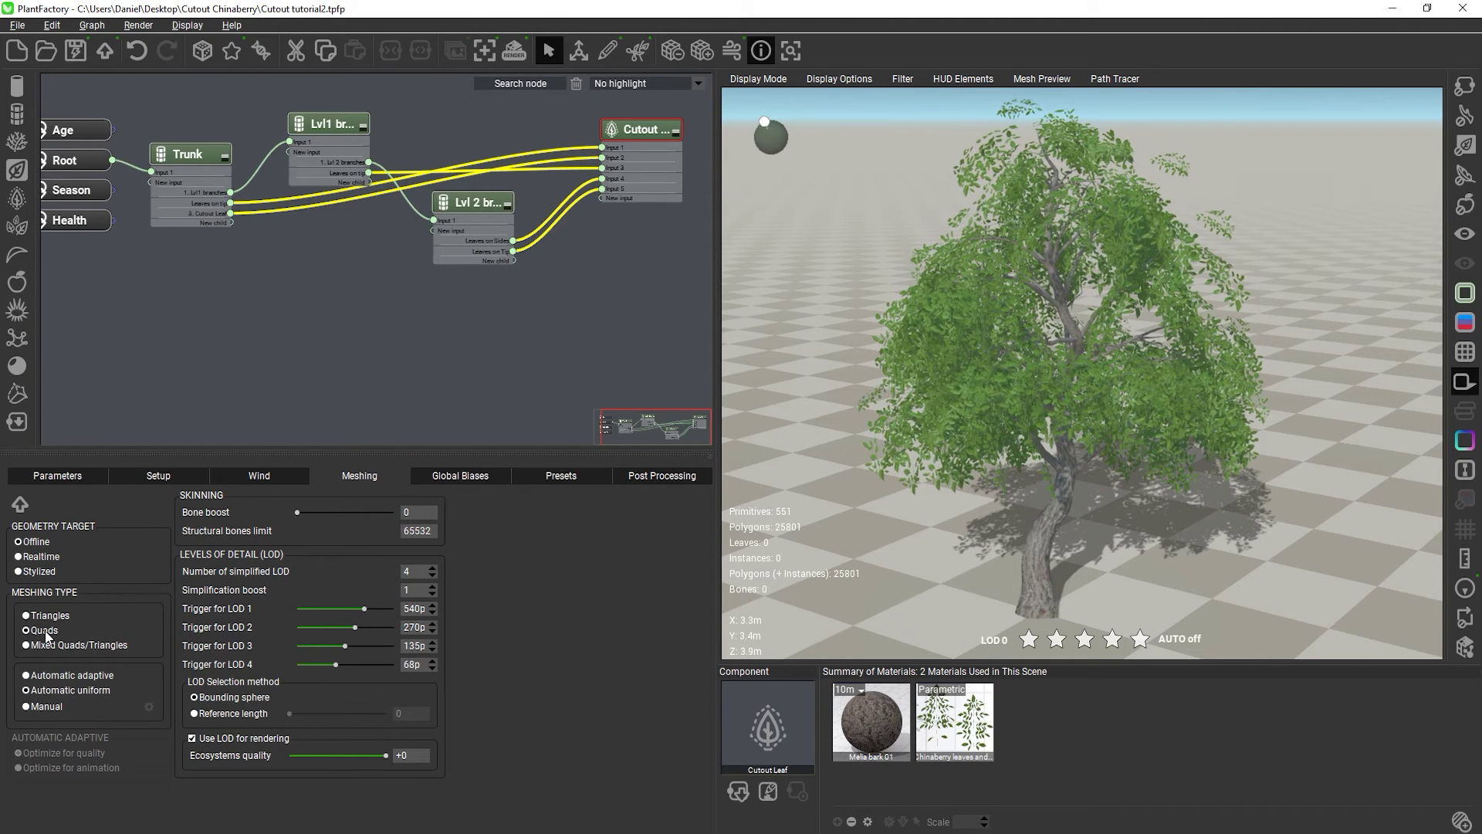
# Show the tree in wireframe, orbit to inspect it, and reopen the leaf's CutOut Editor.
pyautogui.click(1464, 351)
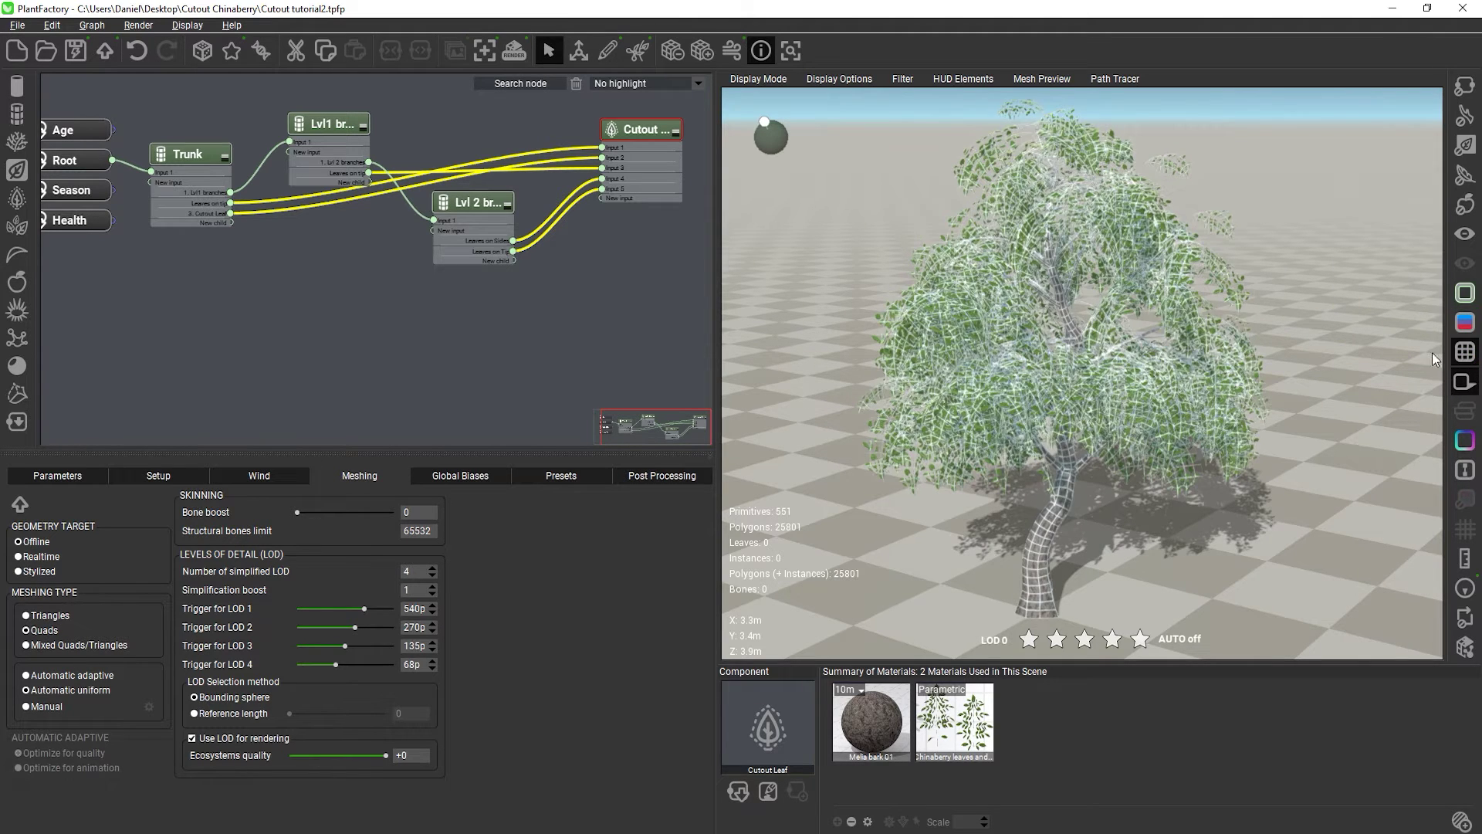
pyautogui.scroll(8, 1170, 354)
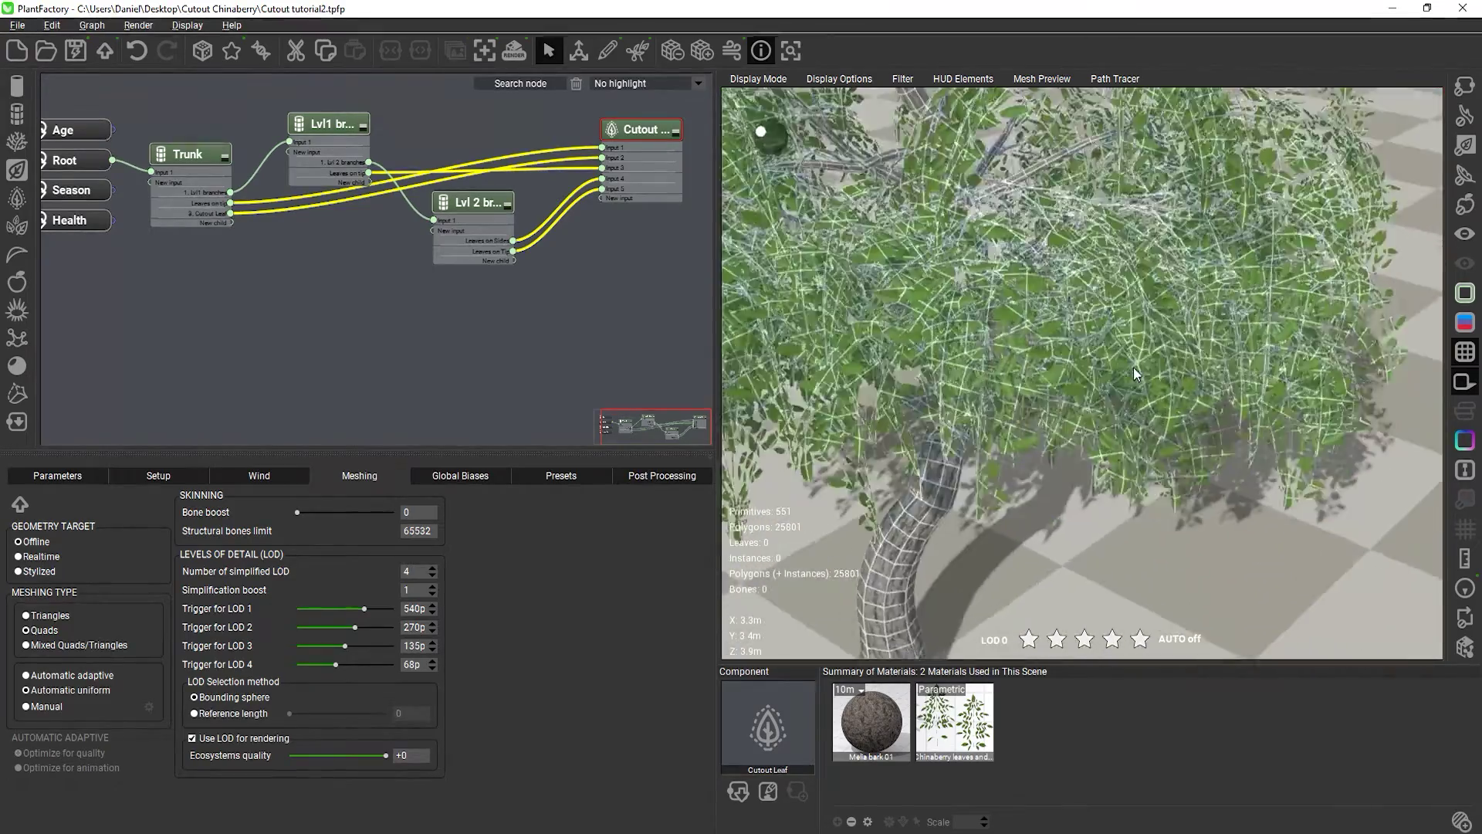
pyautogui.moveTo(1133, 367); pyautogui.dragTo(1188, 335)
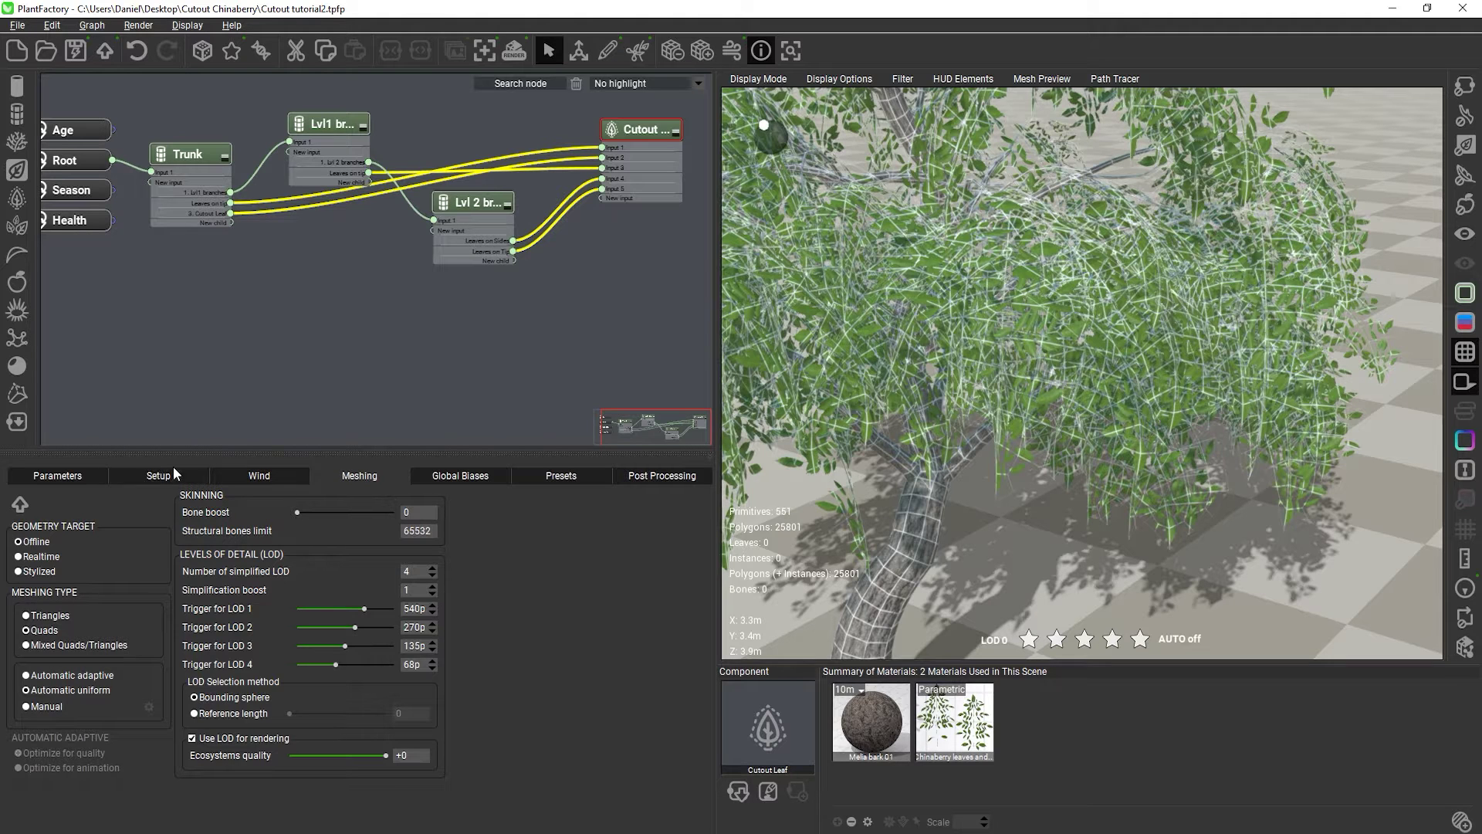
pyautogui.click(95, 473)
pyautogui.click(229, 611)
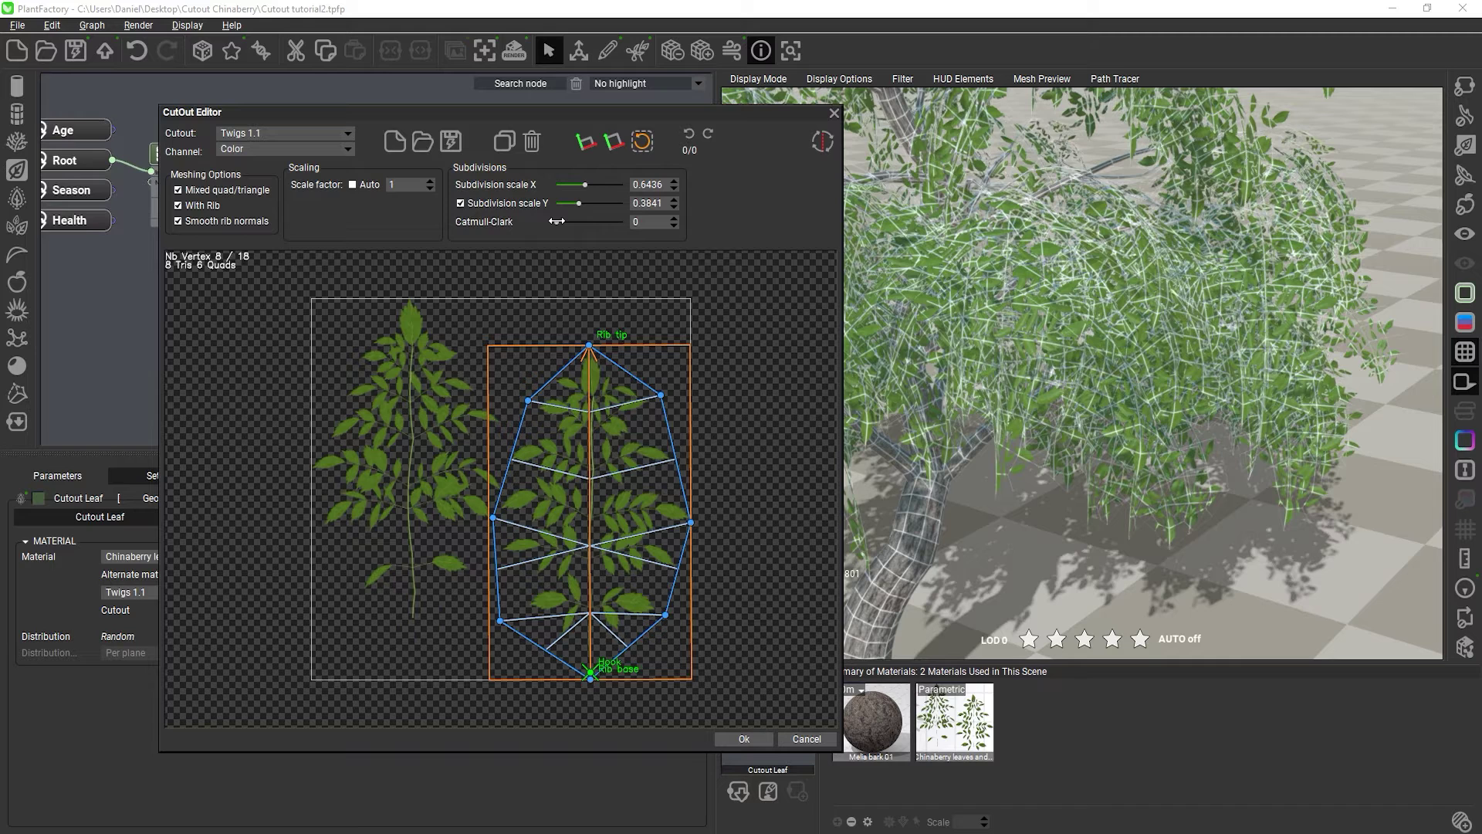
# Preview Catmull-Clark at 1, then cancel the CutOut Editor to discard it.
pyautogui.moveTo(556, 222); pyautogui.dragTo(567, 221)
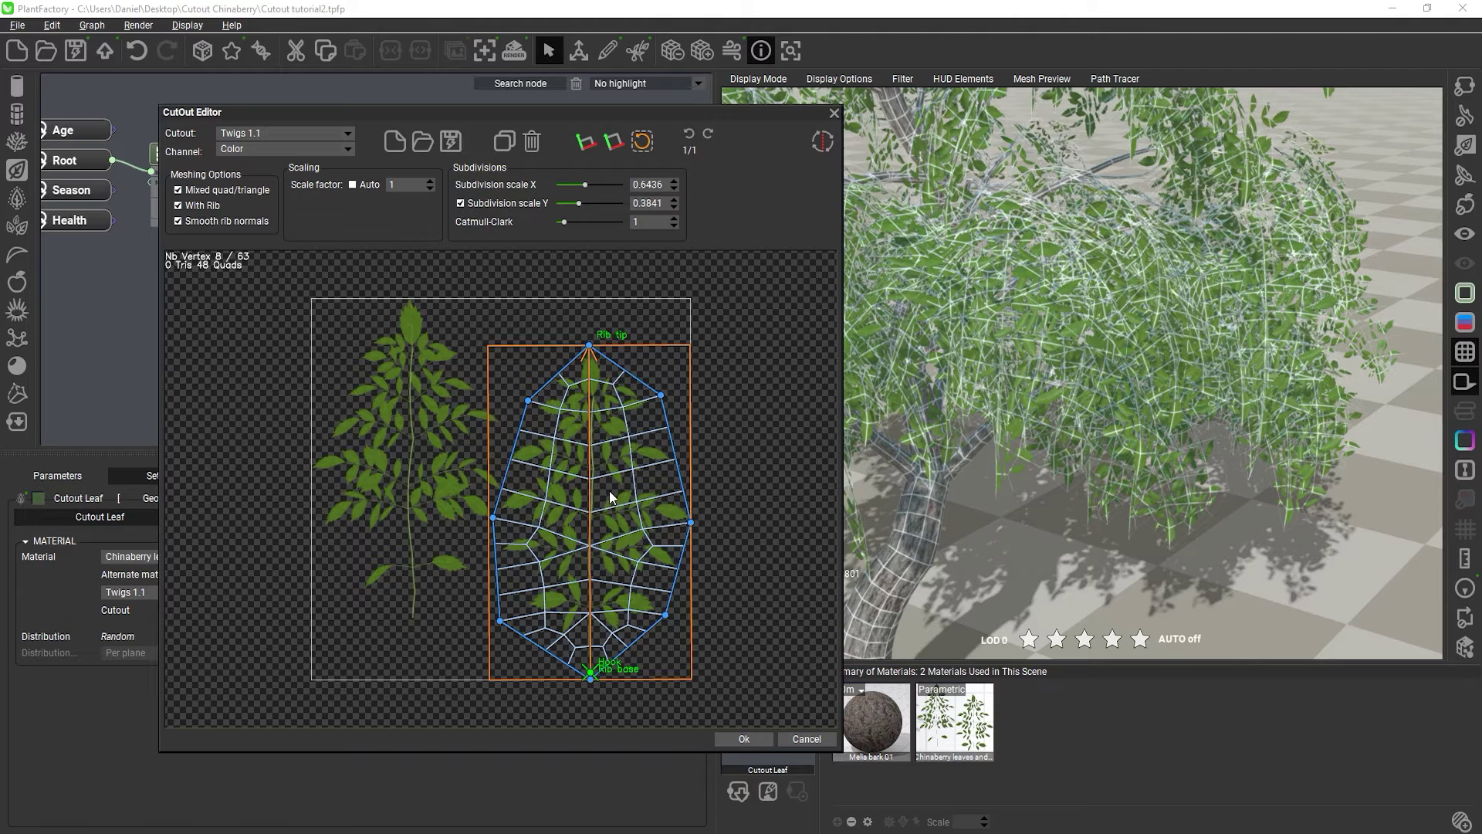
pyautogui.click(801, 739)
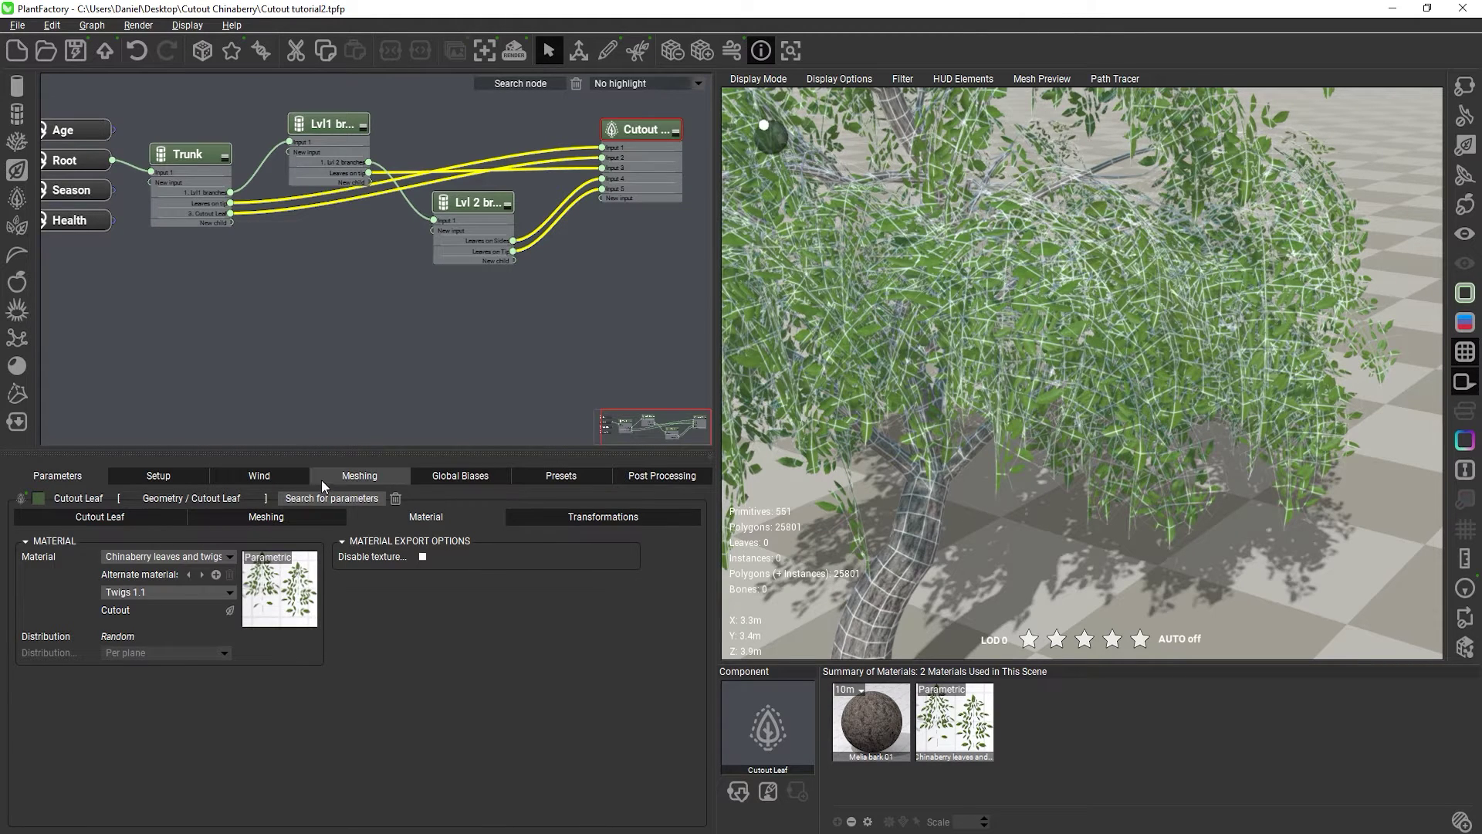
# Compare Mixed Quads/Triangles against Quads meshing, keep Quads, and reopen the CutOut Editor.
pyautogui.click(360, 475)
pyautogui.click(42, 646)
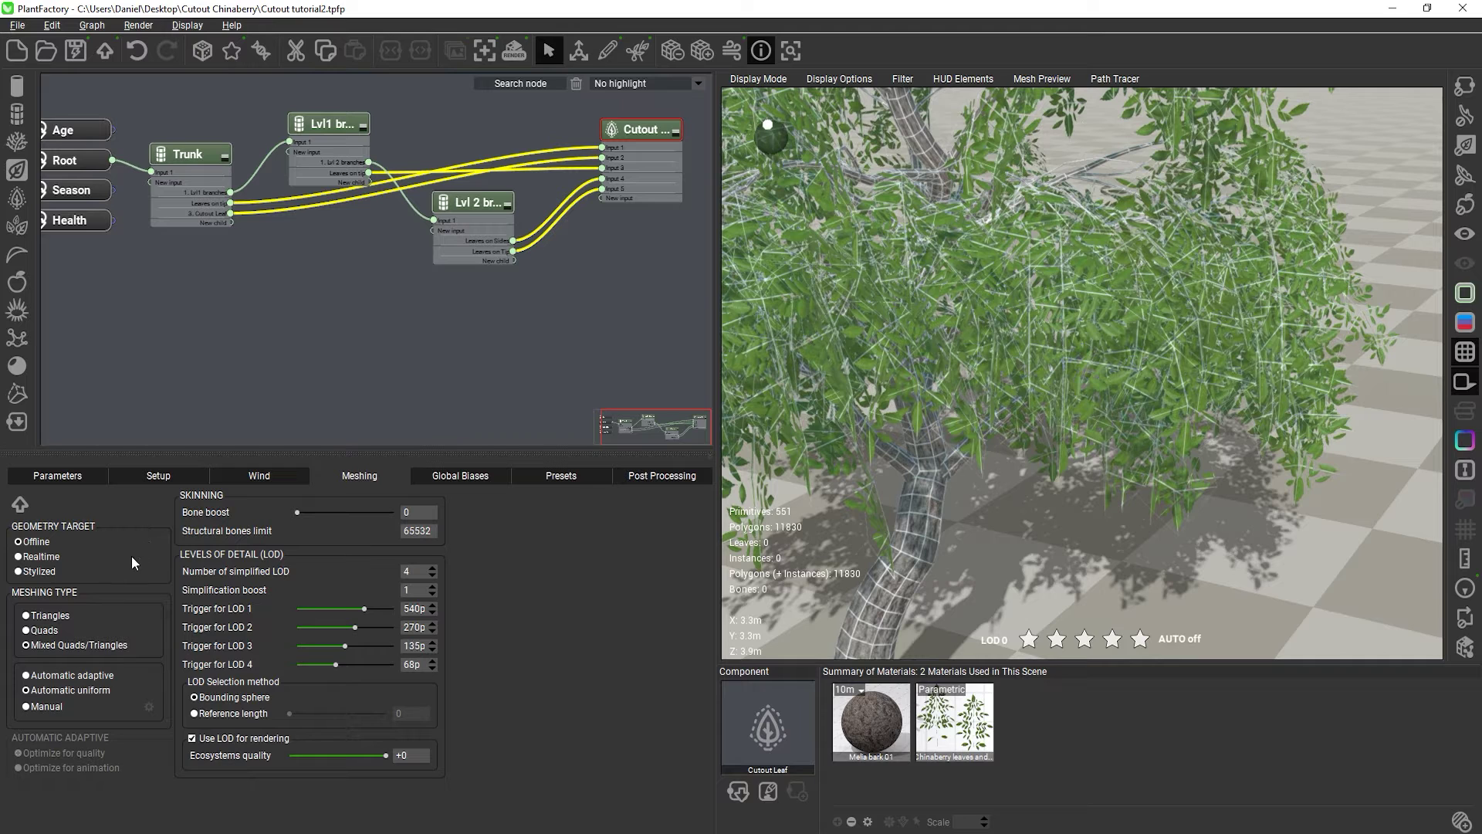
pyautogui.click(38, 631)
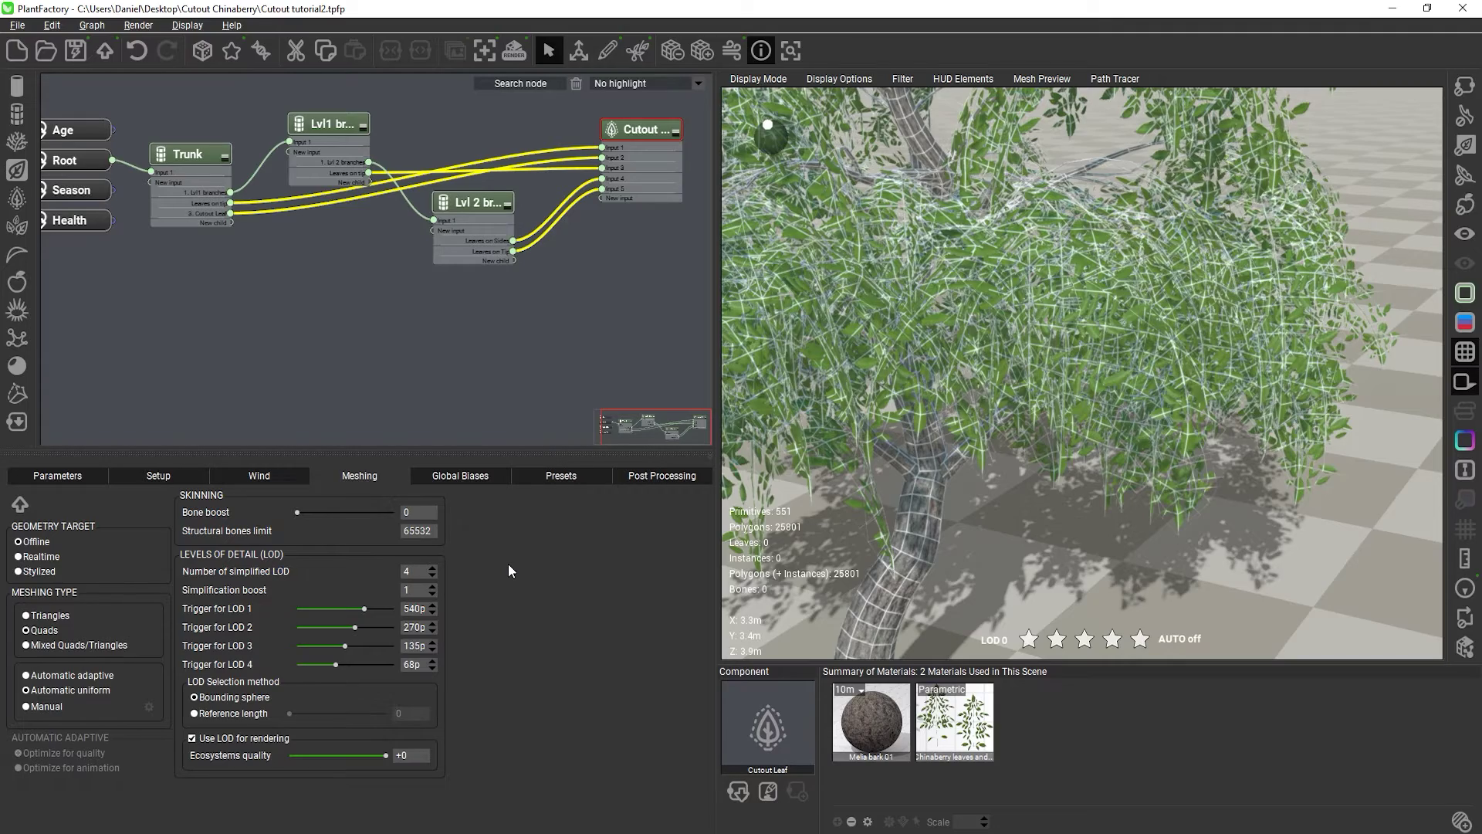
pyautogui.moveTo(868, 439); pyautogui.dragTo(955, 478)
pyautogui.click(58, 475)
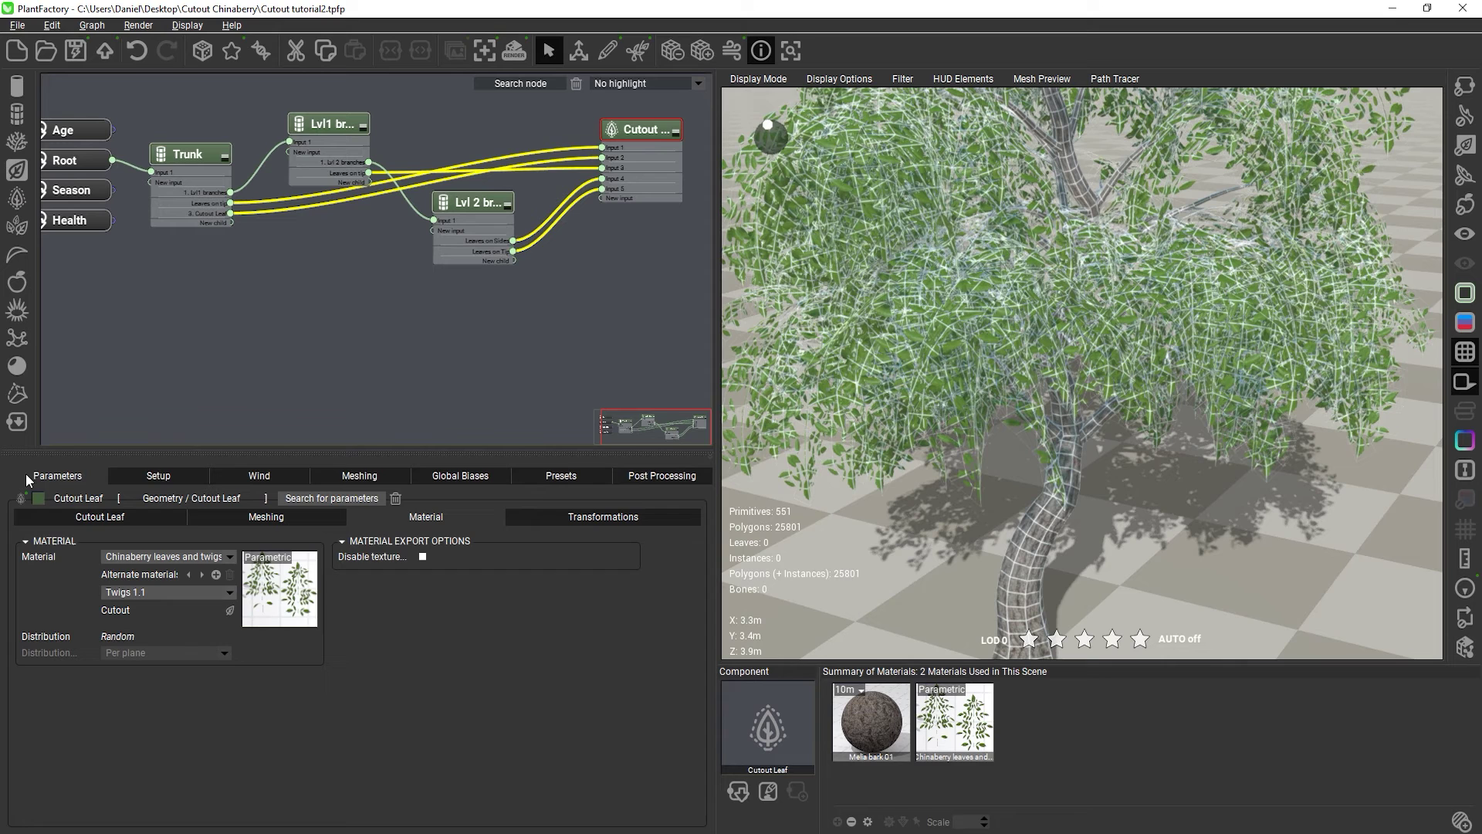
pyautogui.click(228, 610)
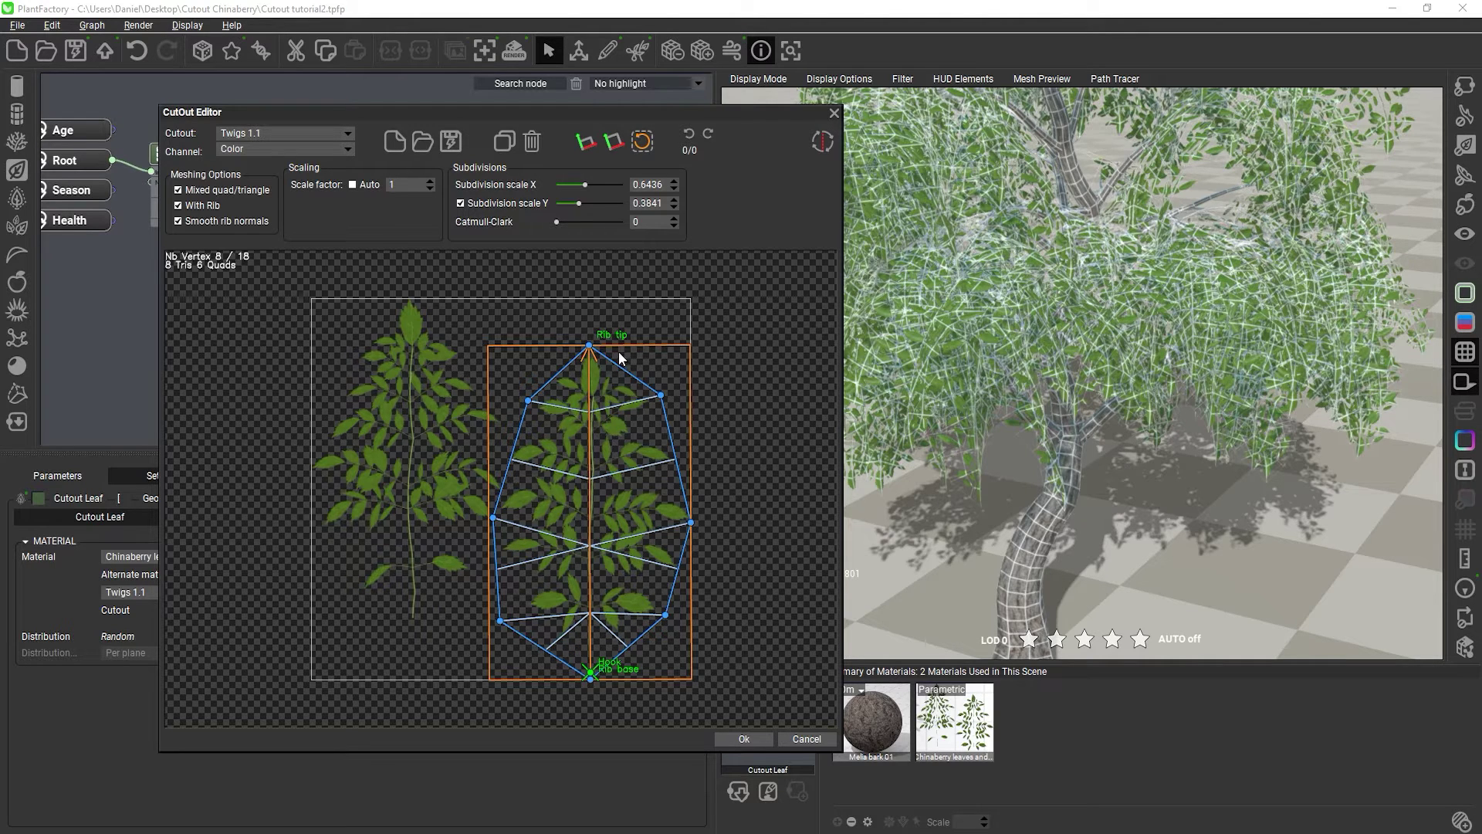
# Set subdivision scale X to 1.653, Catmull-Clark to 1, and a separate Y scale of 0.7734.
pyautogui.click(501, 204)
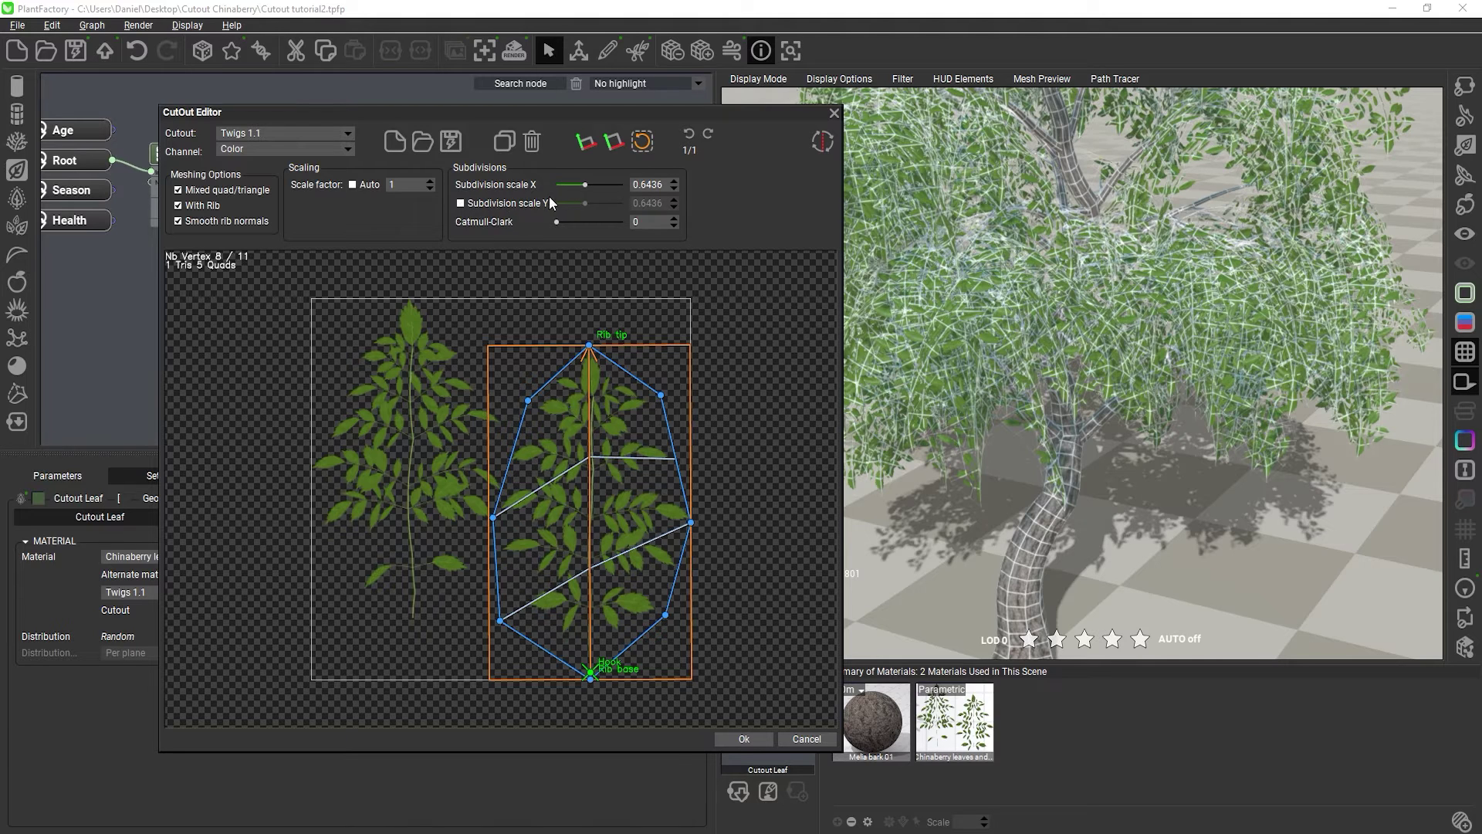
pyautogui.moveTo(581, 185); pyautogui.dragTo(595, 185)
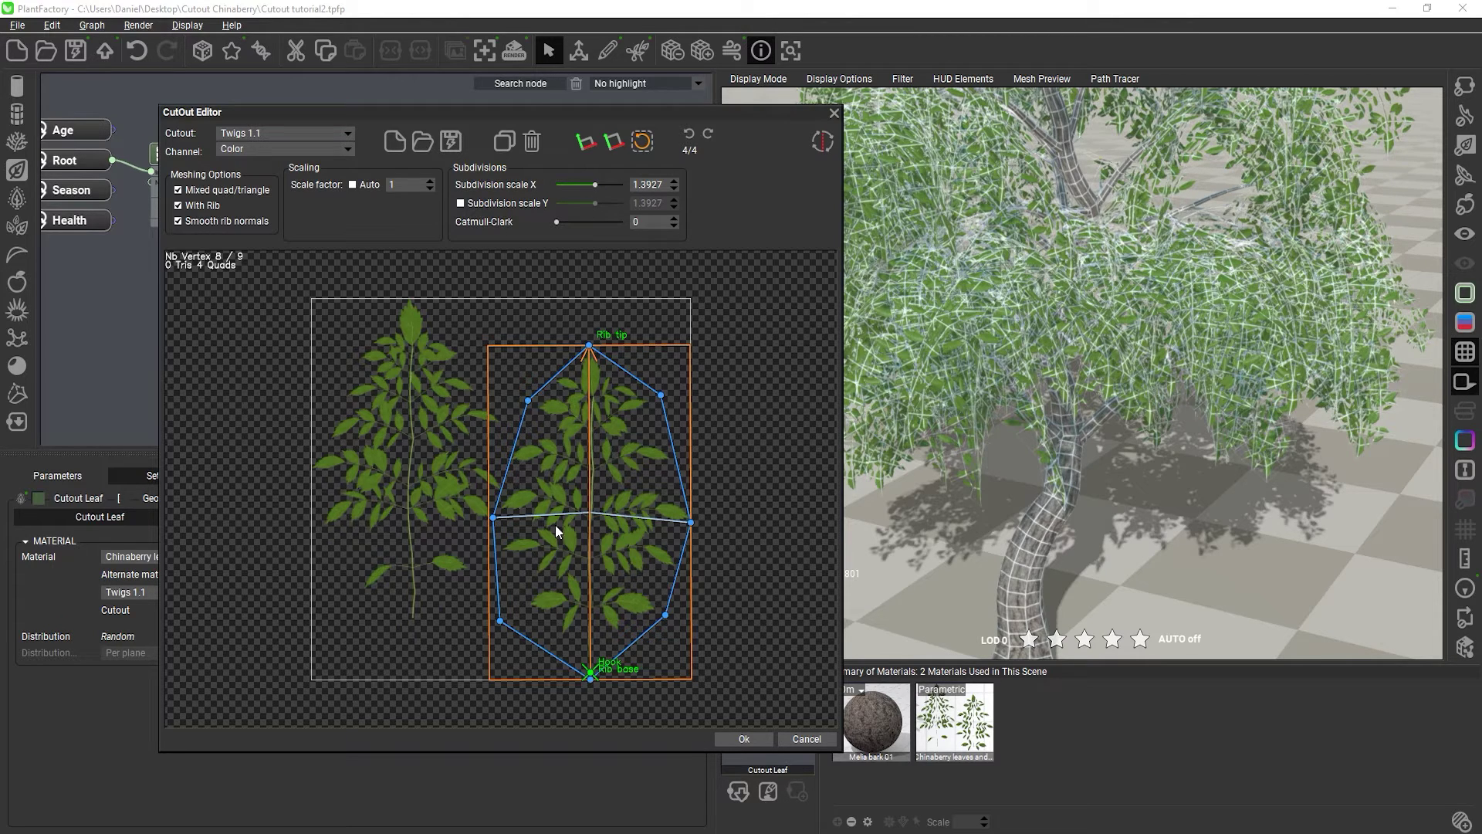
pyautogui.moveTo(594, 184); pyautogui.dragTo(597, 185)
pyautogui.moveTo(560, 220); pyautogui.dragTo(566, 220)
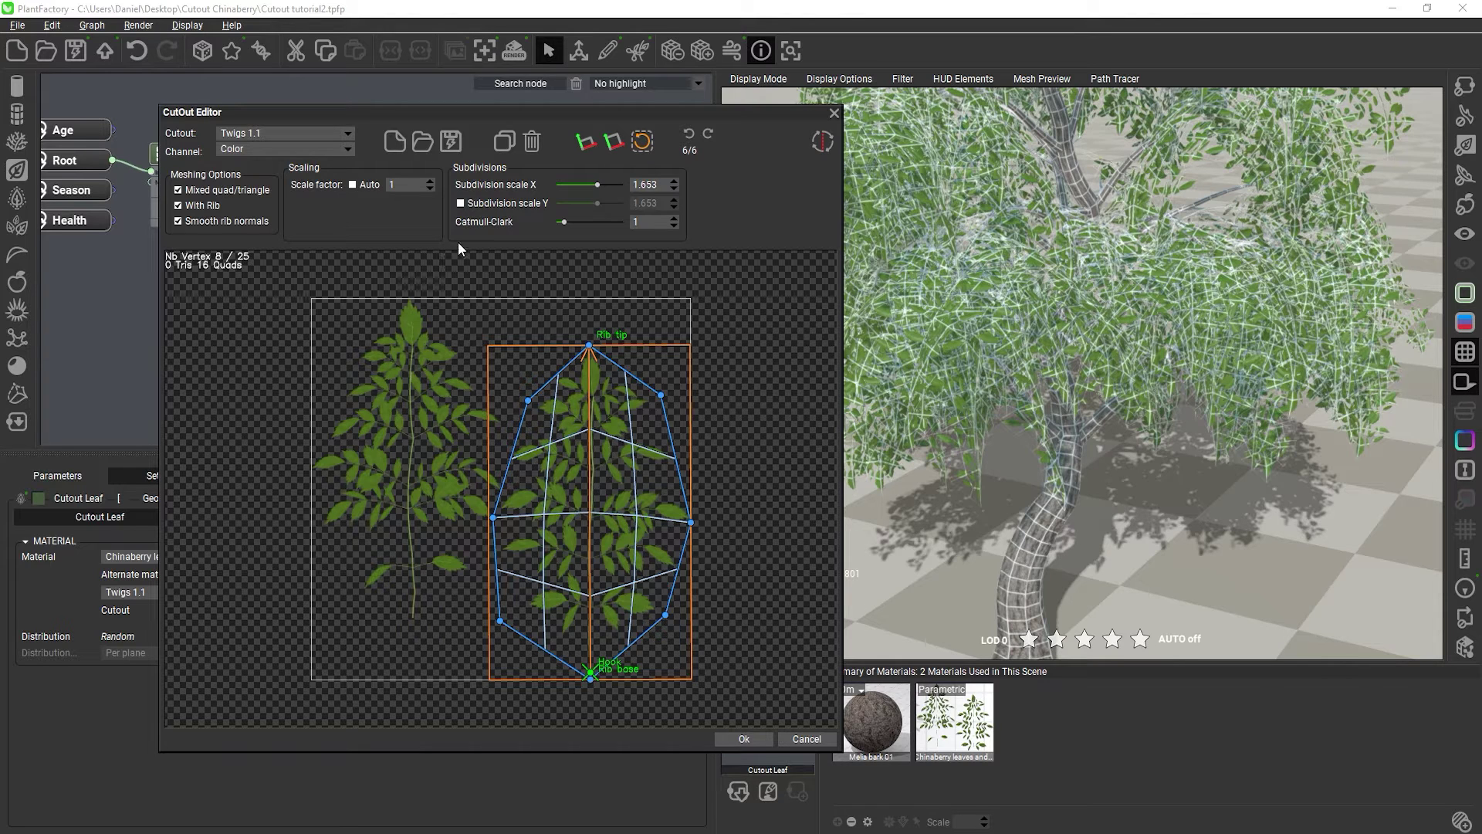
pyautogui.click(460, 203)
pyautogui.moveTo(597, 203); pyautogui.dragTo(588, 202)
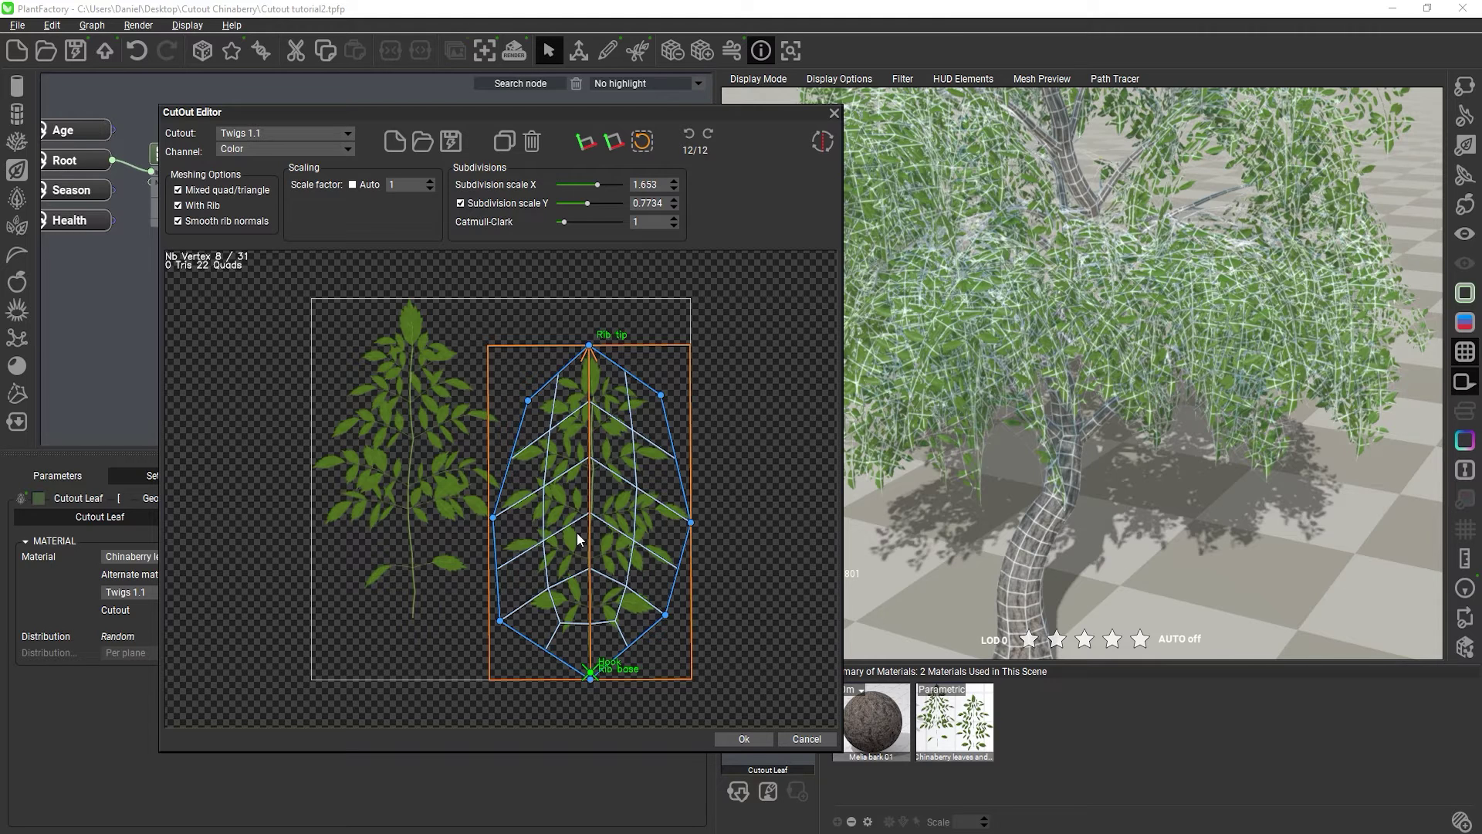
# Apply the leaf mesh, compare Triangles (29310 polygons) and Mixed, then settle on Quads at 14751.
pyautogui.click(744, 738)
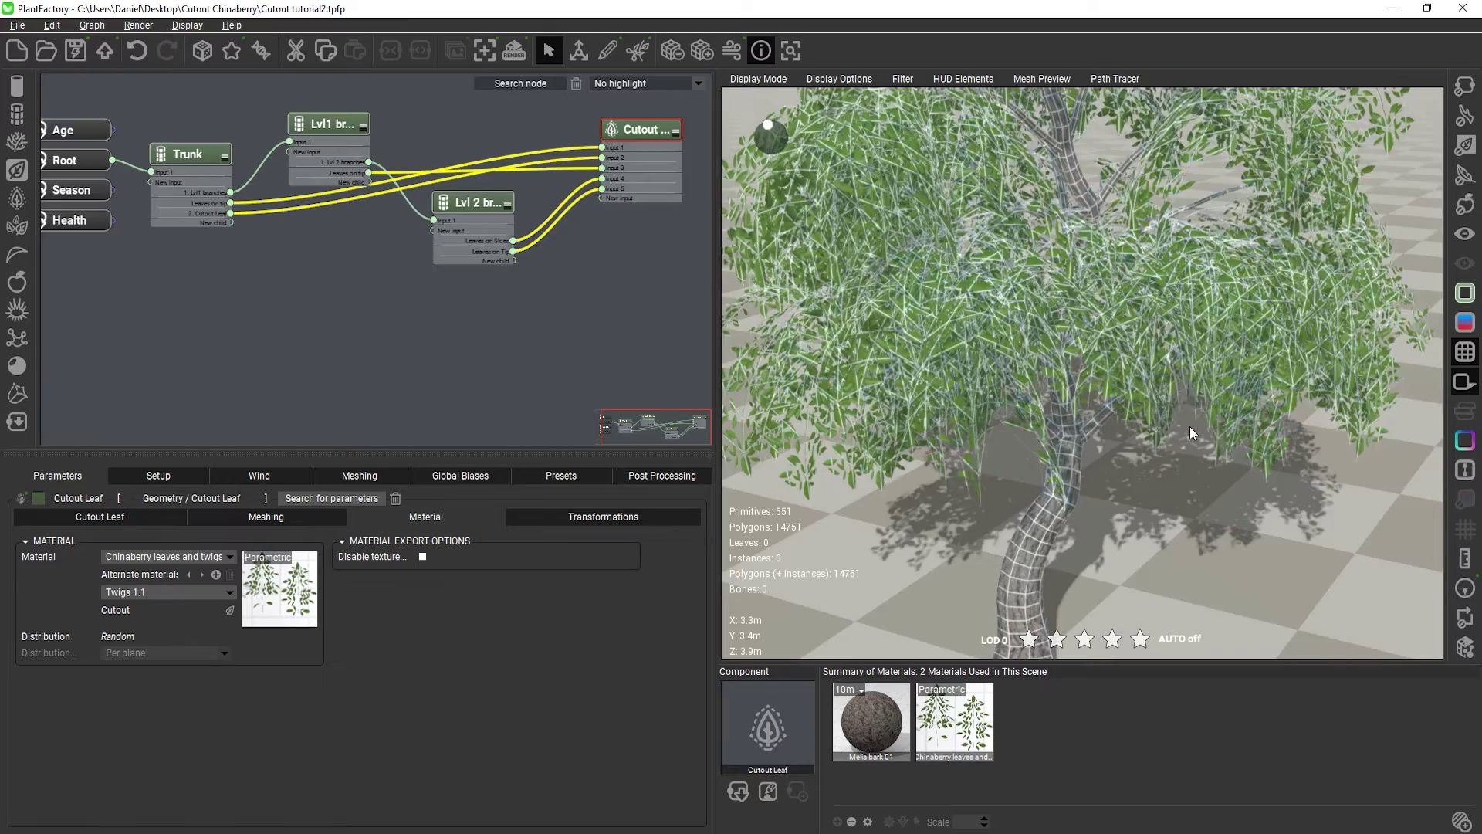
pyautogui.moveTo(1189, 426)
pyautogui.mouseDown()
pyautogui.moveTo(1149, 430)
pyautogui.moveTo(1187, 455)
pyautogui.moveTo(1194, 438)
pyautogui.moveTo(1178, 442)
pyautogui.mouseUp()
pyautogui.click(359, 477)
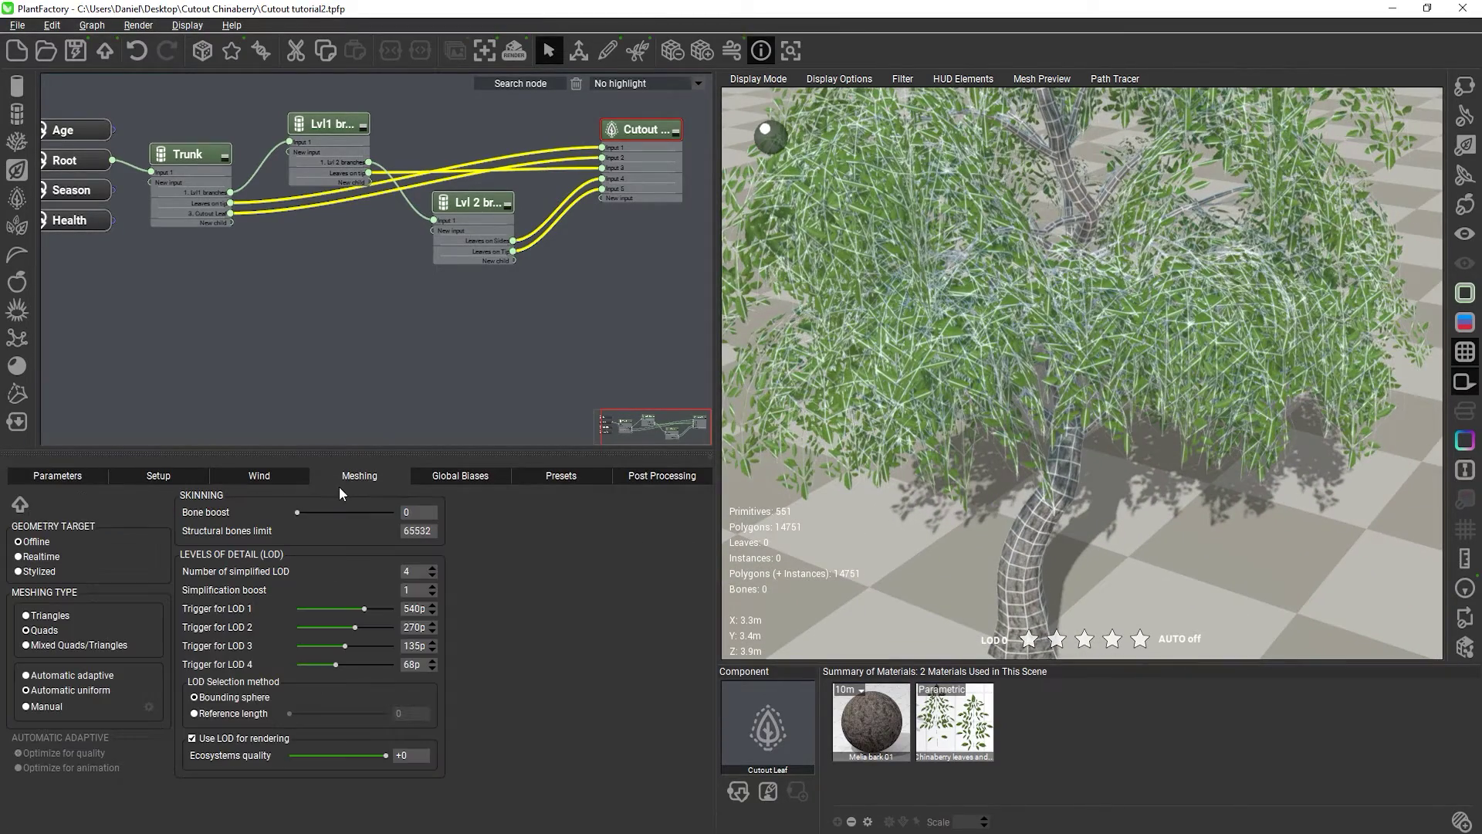
pyautogui.click(45, 618)
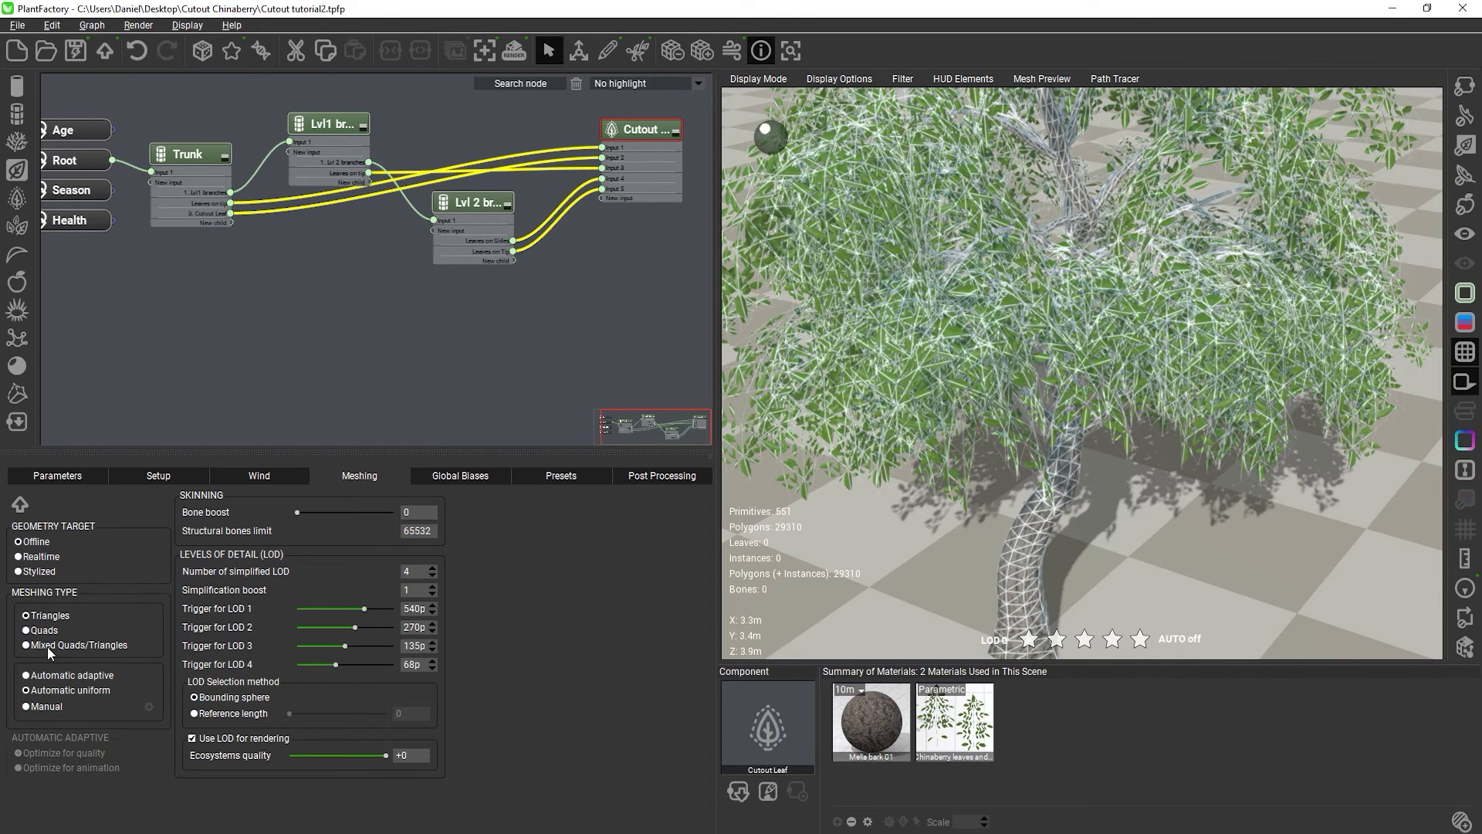
pyautogui.click(49, 646)
pyautogui.click(44, 630)
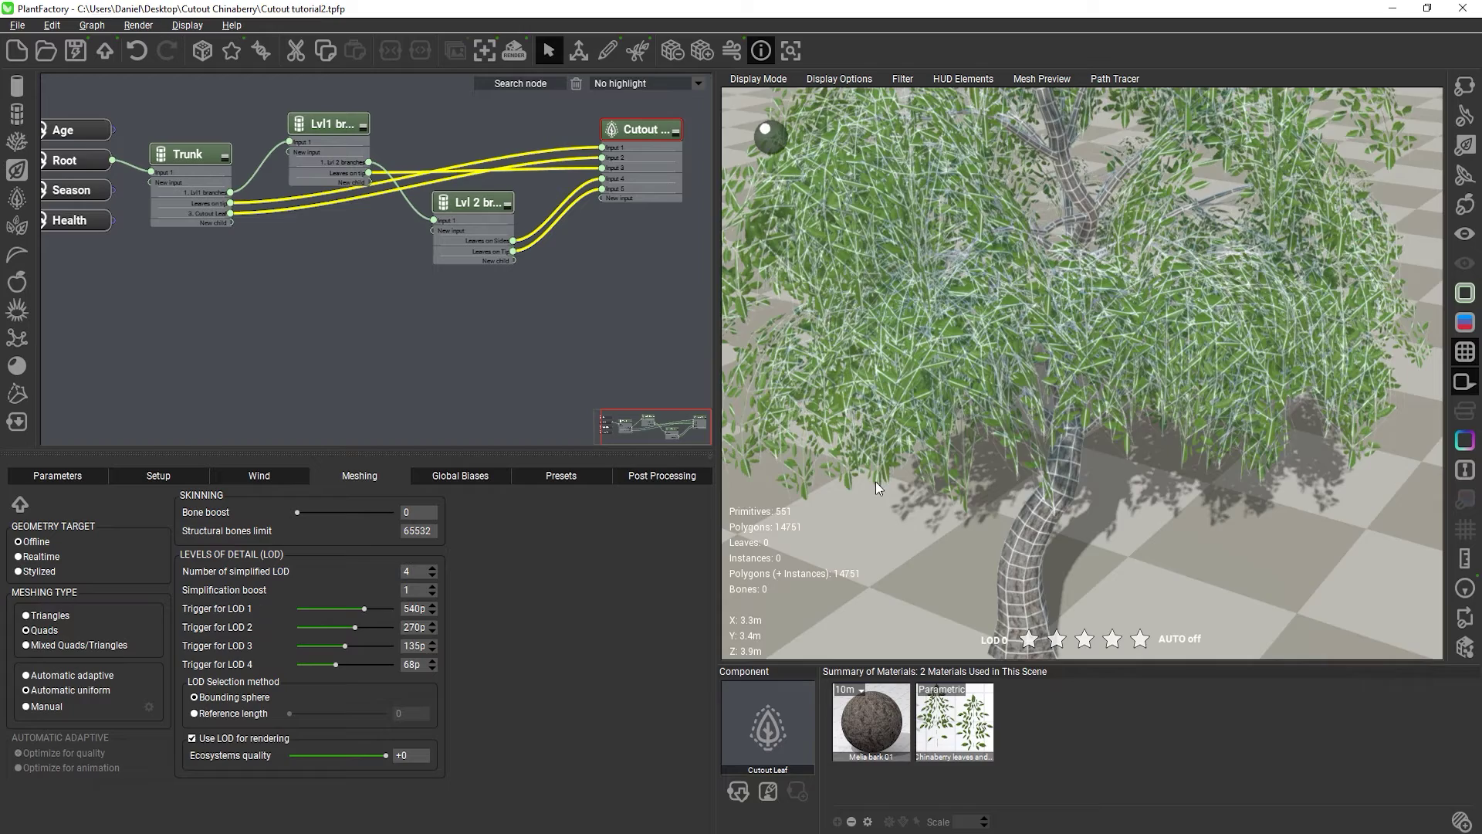
pyautogui.scroll(-5, 875, 486)
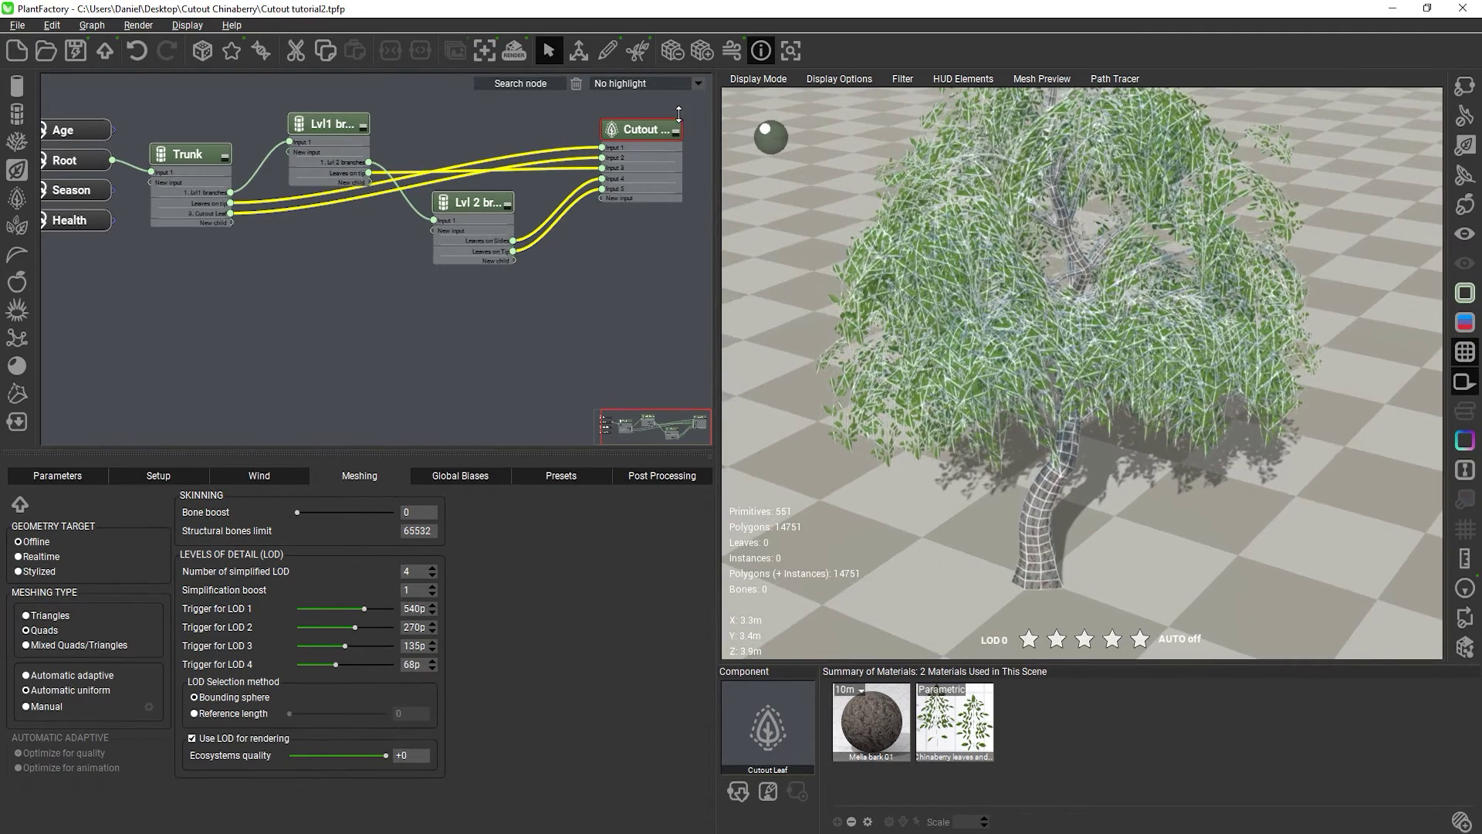
pyautogui.click(703, 51)
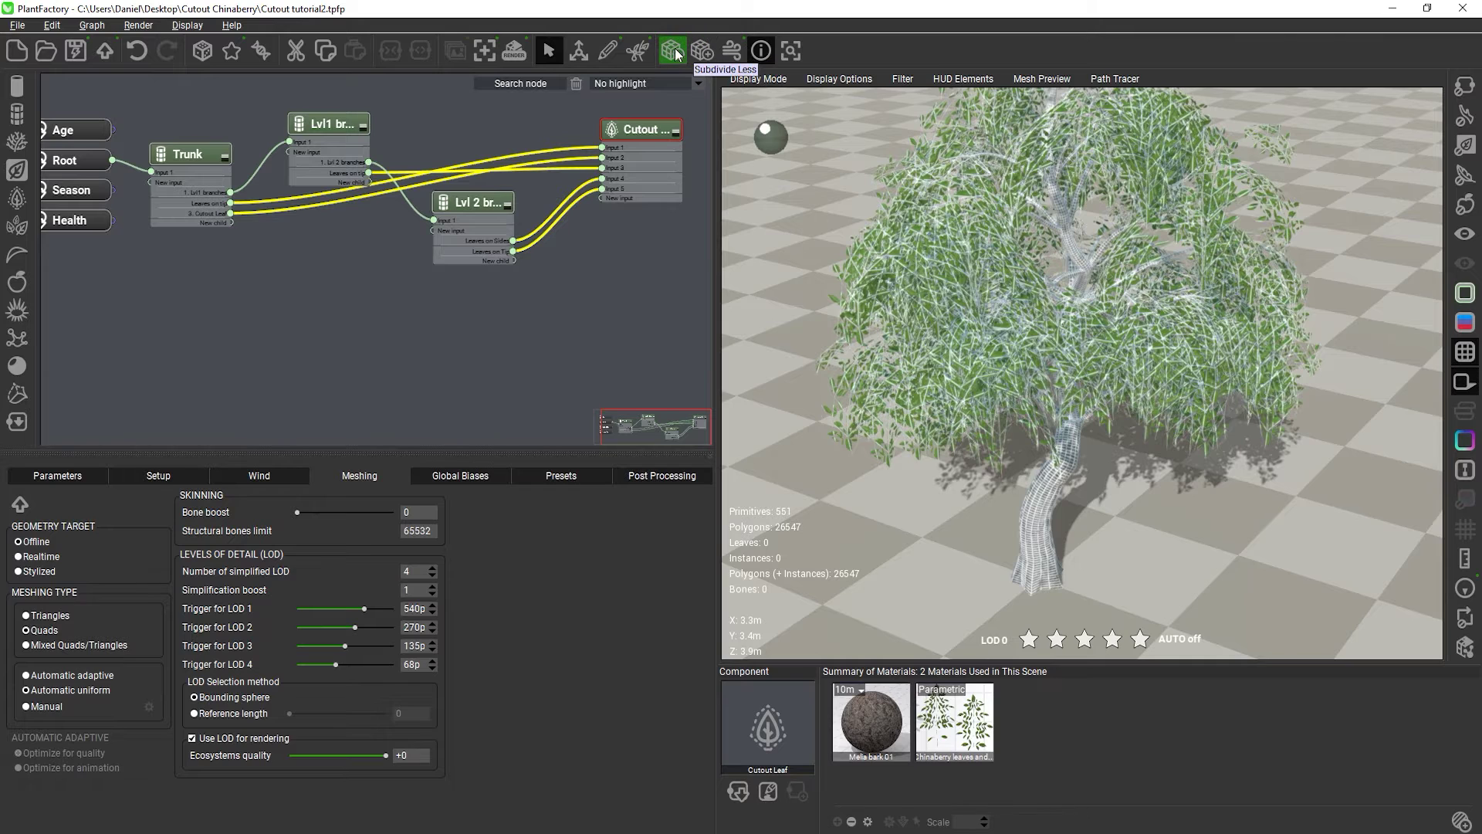
pyautogui.click(672, 51)
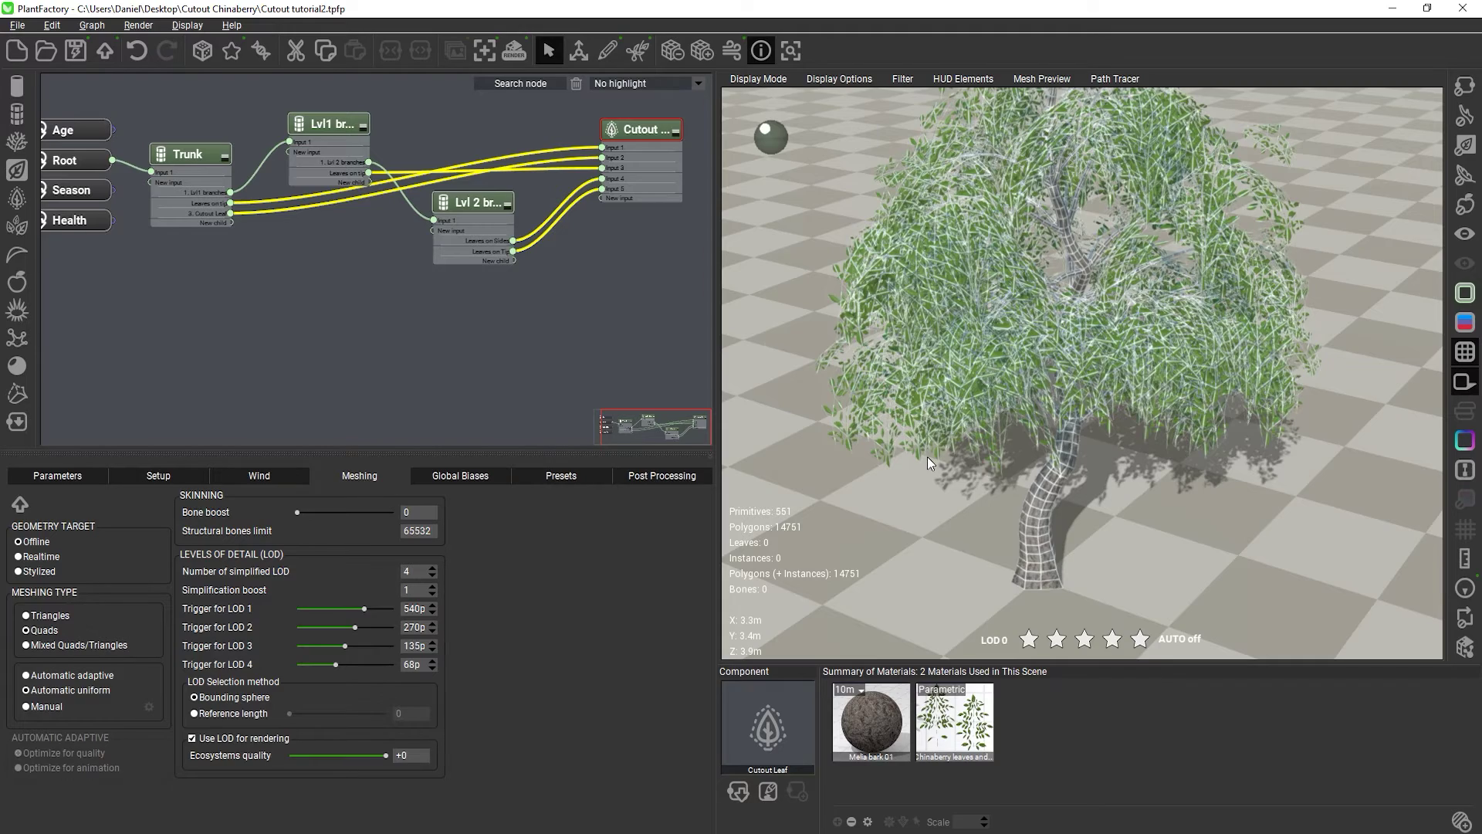
pyautogui.moveTo(927, 460); pyautogui.dragTo(945, 520)
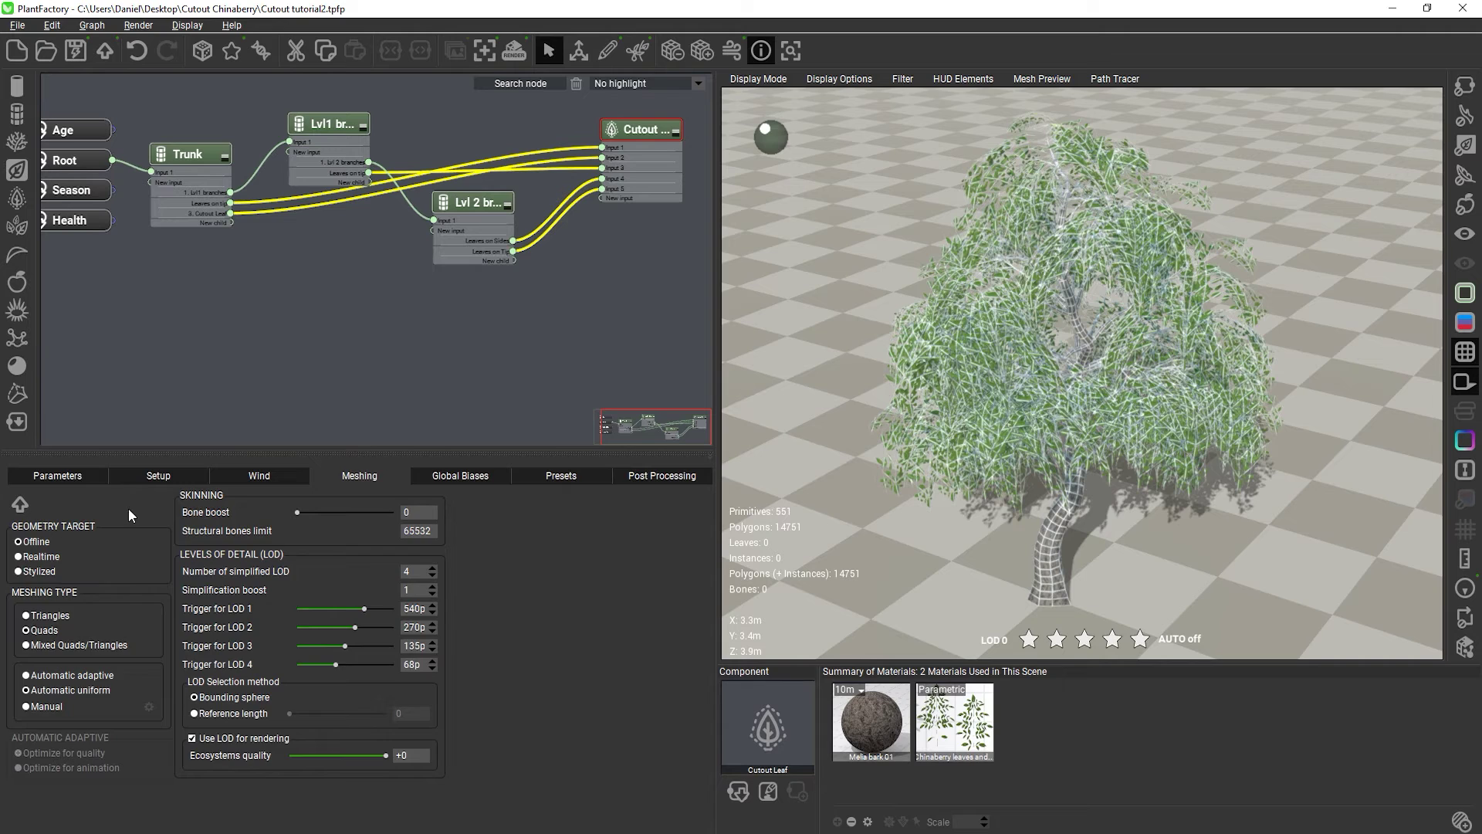
# Open the Cutout Leaf's Meshing sub-tab and trial a Grid boost of 1.17.
pyautogui.click(76, 474)
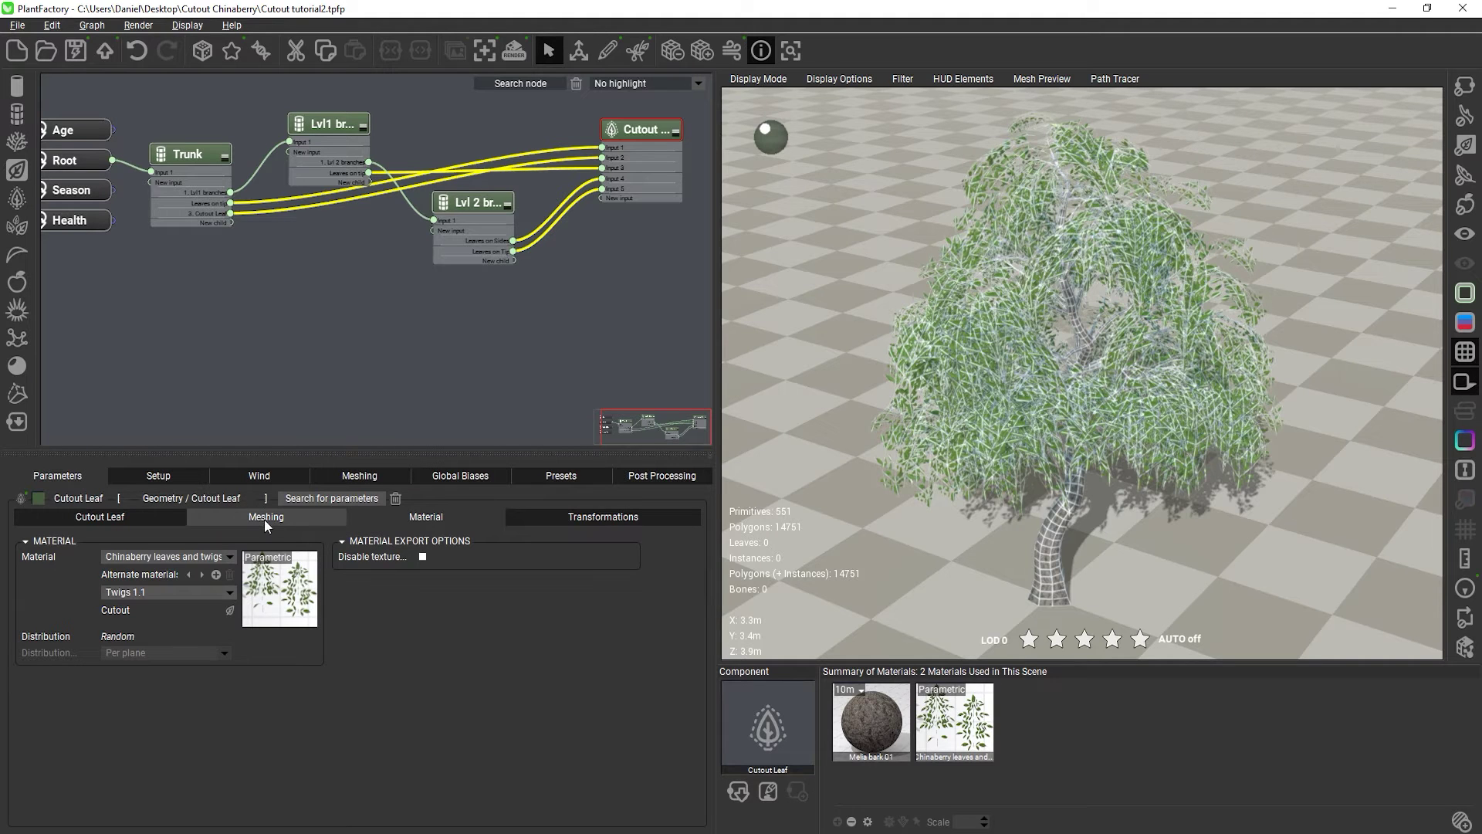
pyautogui.click(307, 519)
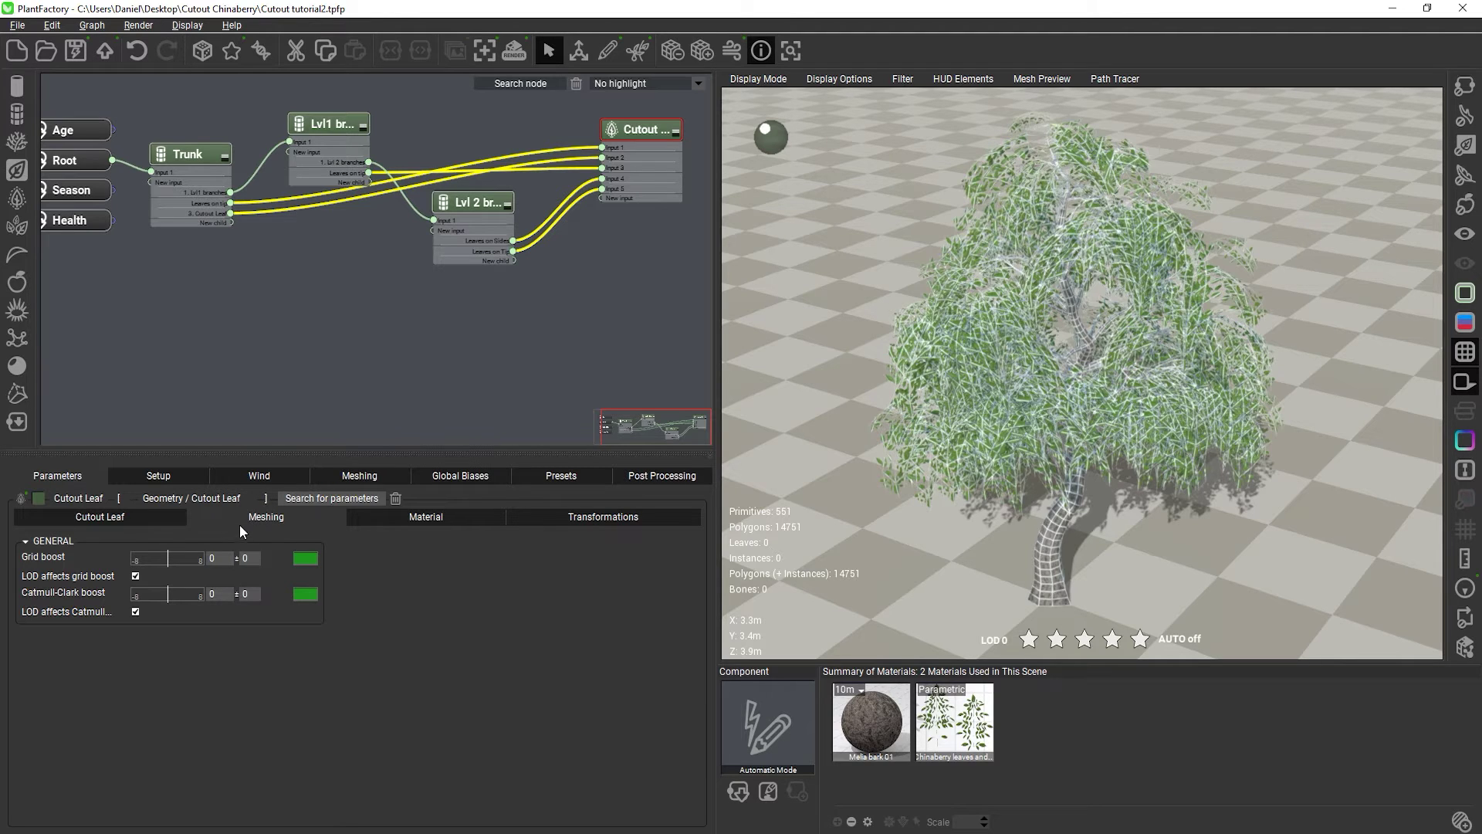
pyautogui.moveTo(168, 558); pyautogui.dragTo(184, 558)
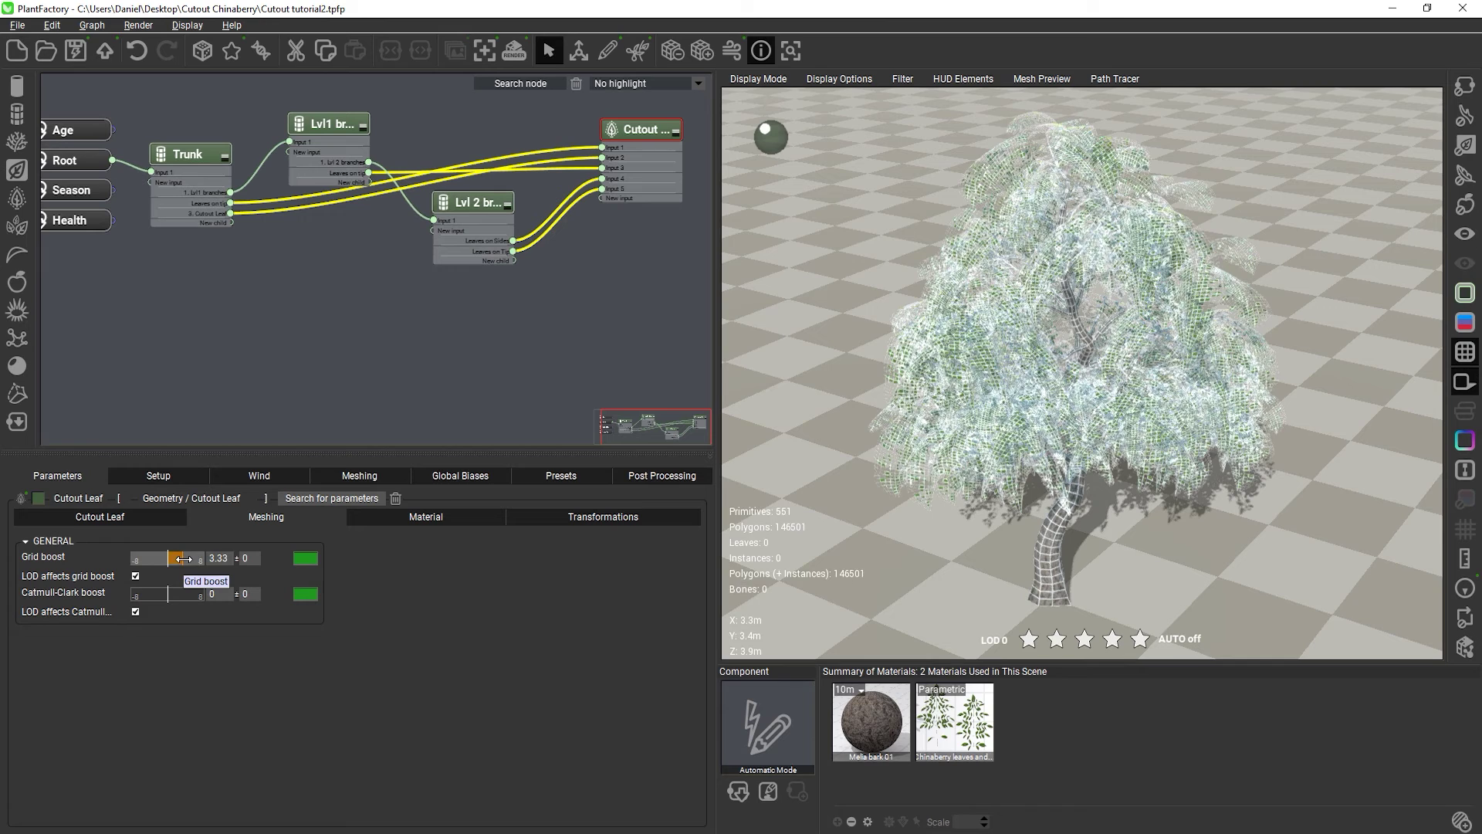
pyautogui.moveTo(184, 558); pyautogui.dragTo(174, 558)
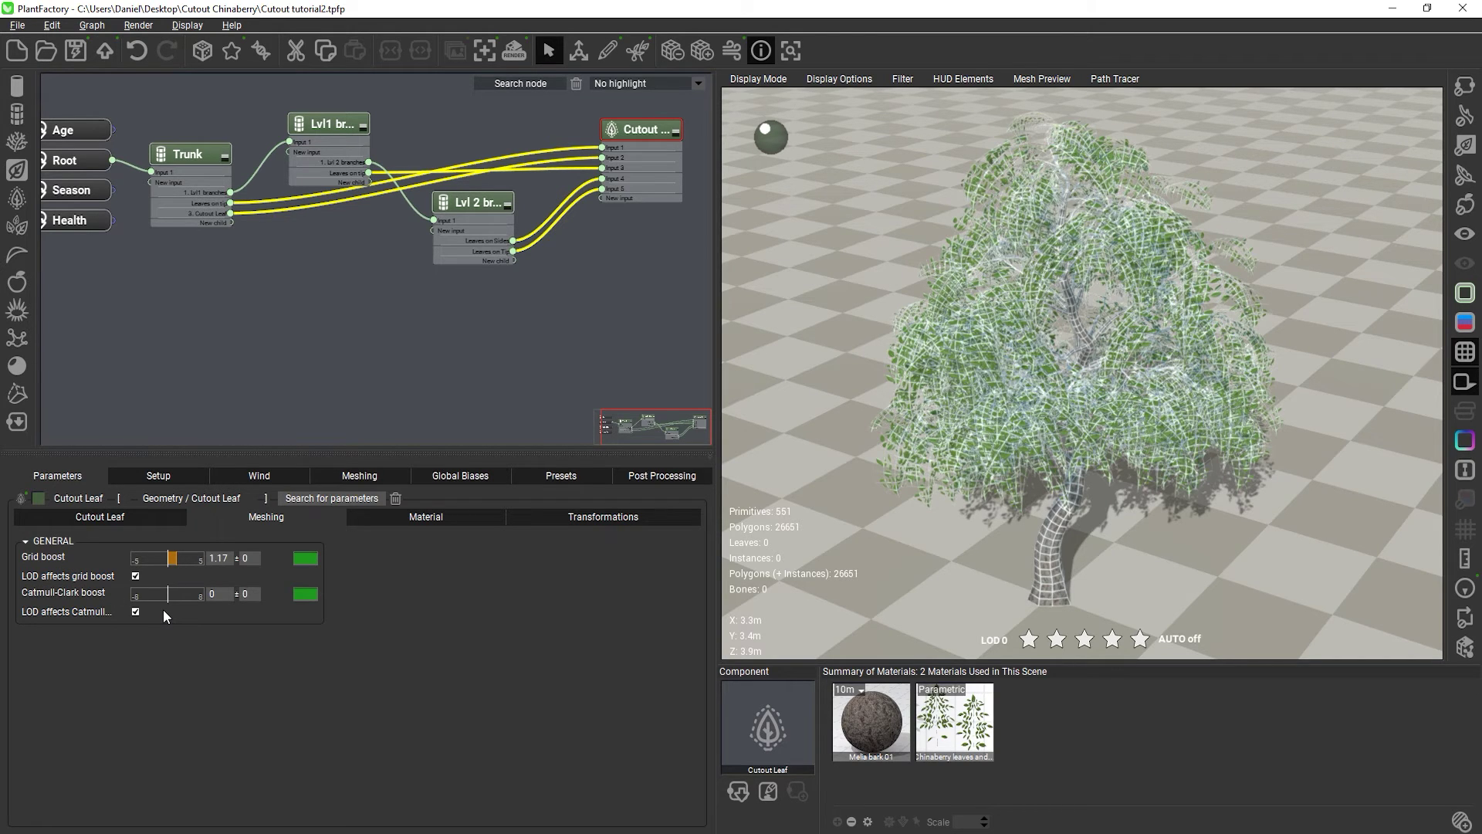
# Try Catmull-Clark boost values 1 and 2, then type 0 into Grid boost.
pyautogui.moveTo(168, 594); pyautogui.dragTo(170, 595)
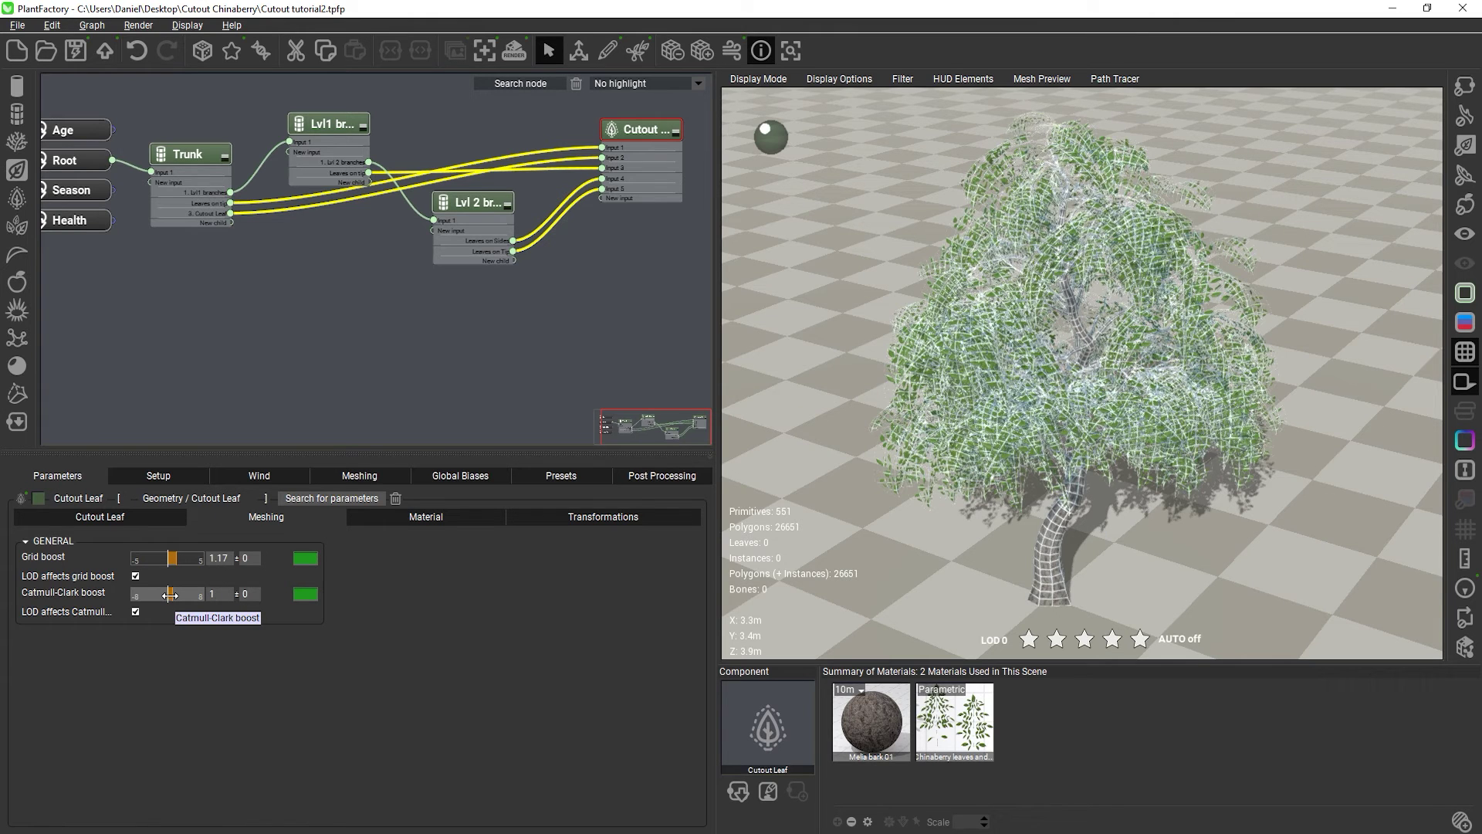
pyautogui.moveTo(170, 595); pyautogui.dragTo(165, 595)
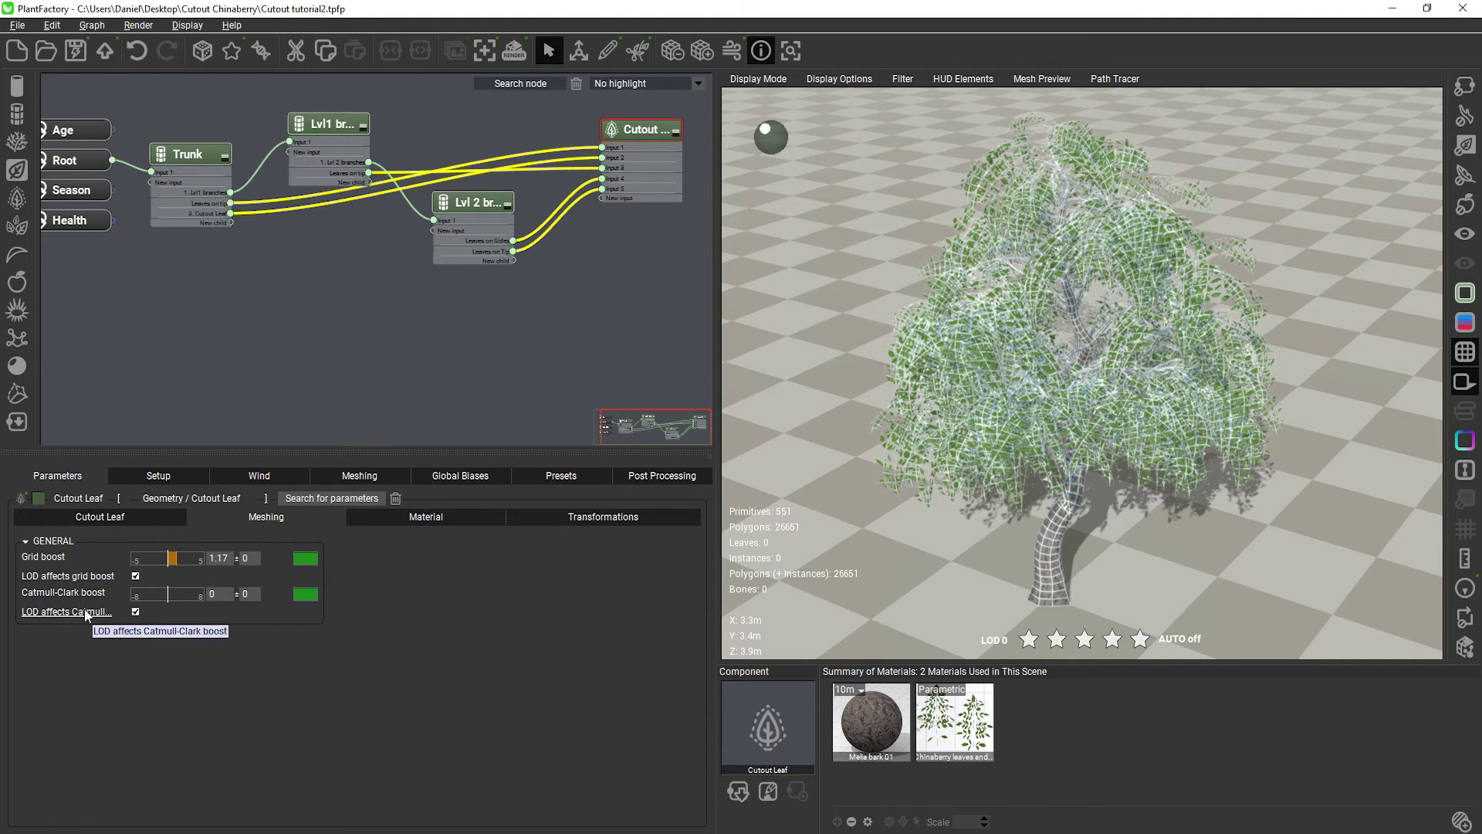
pyautogui.click(221, 558)
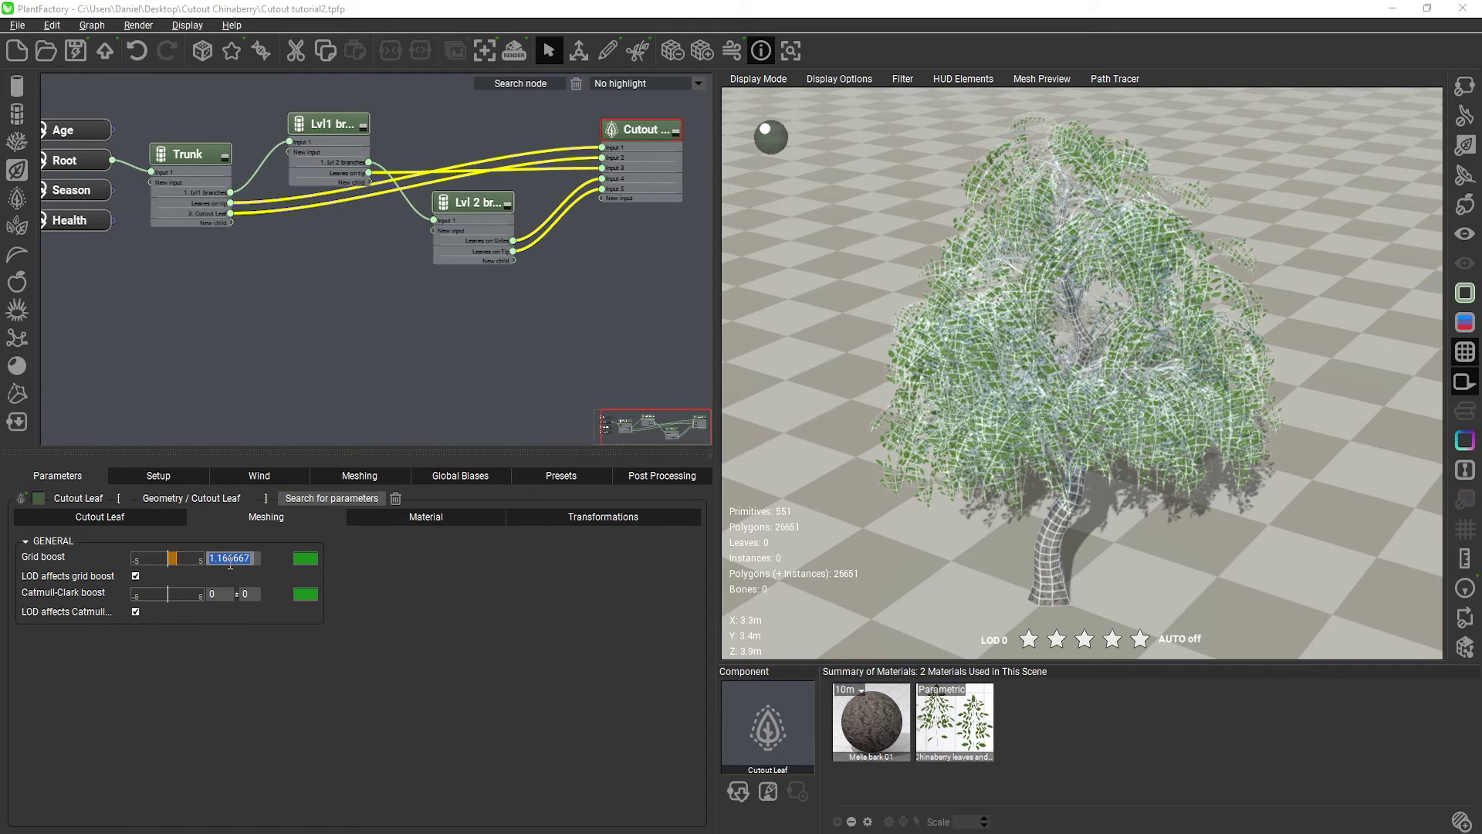
pyautogui.write('0')
pyautogui.press('Return')
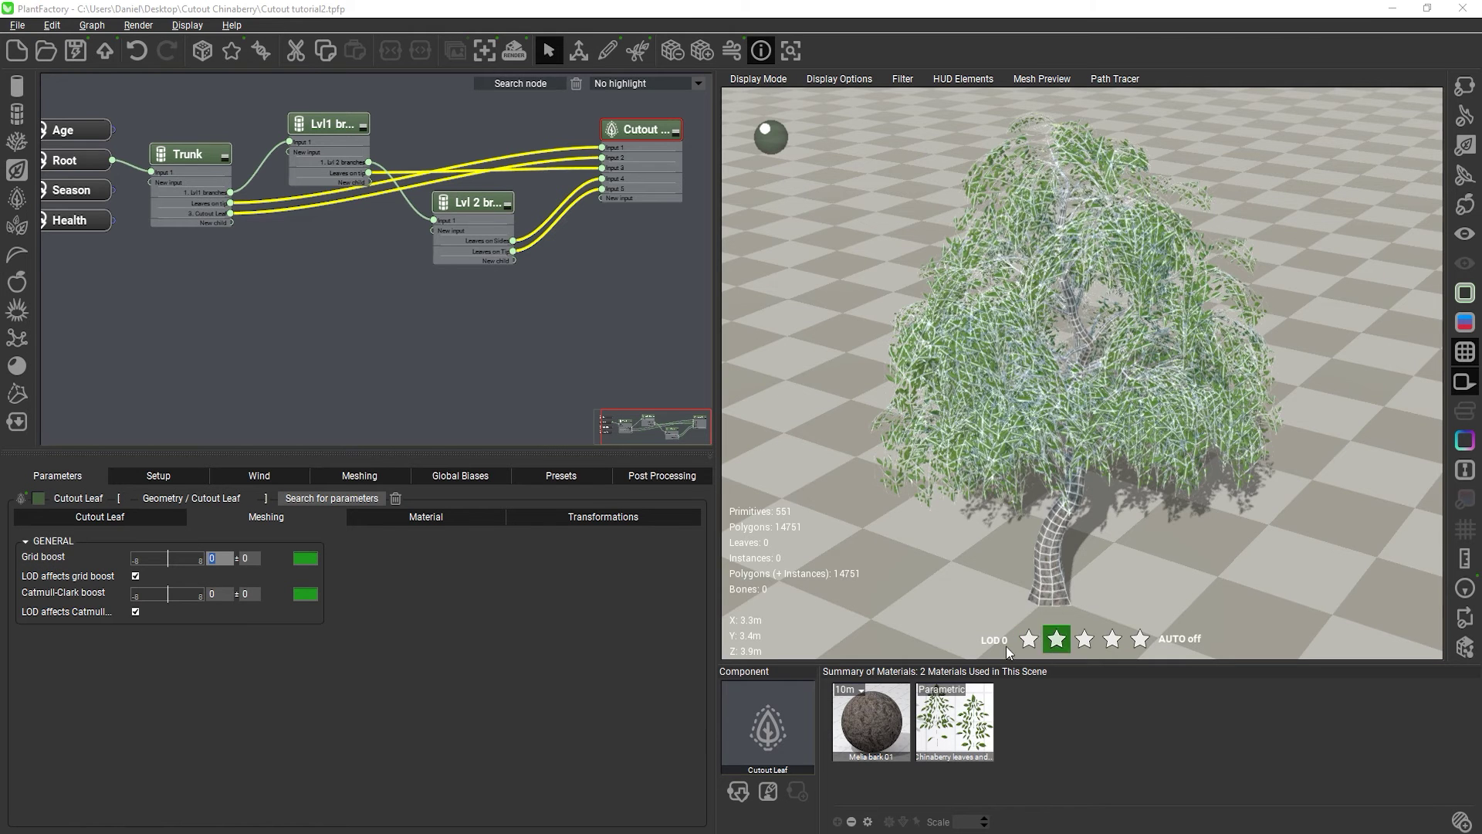
# Compare the tree preview at LOD 2 and LOD 3, settling on LOD 2 at 9250 polygons.
pyautogui.click(1088, 640)
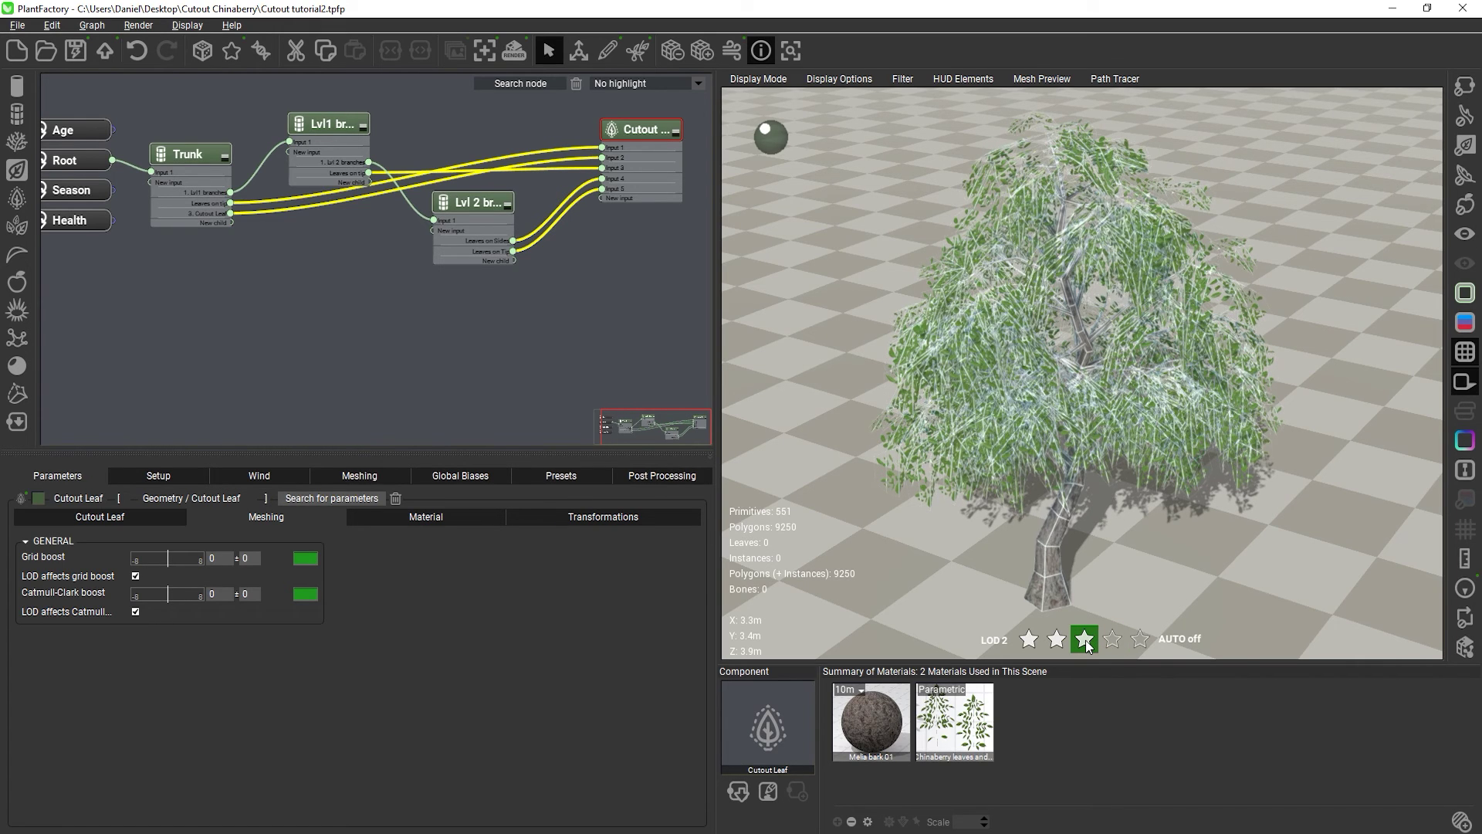
pyautogui.click(1059, 642)
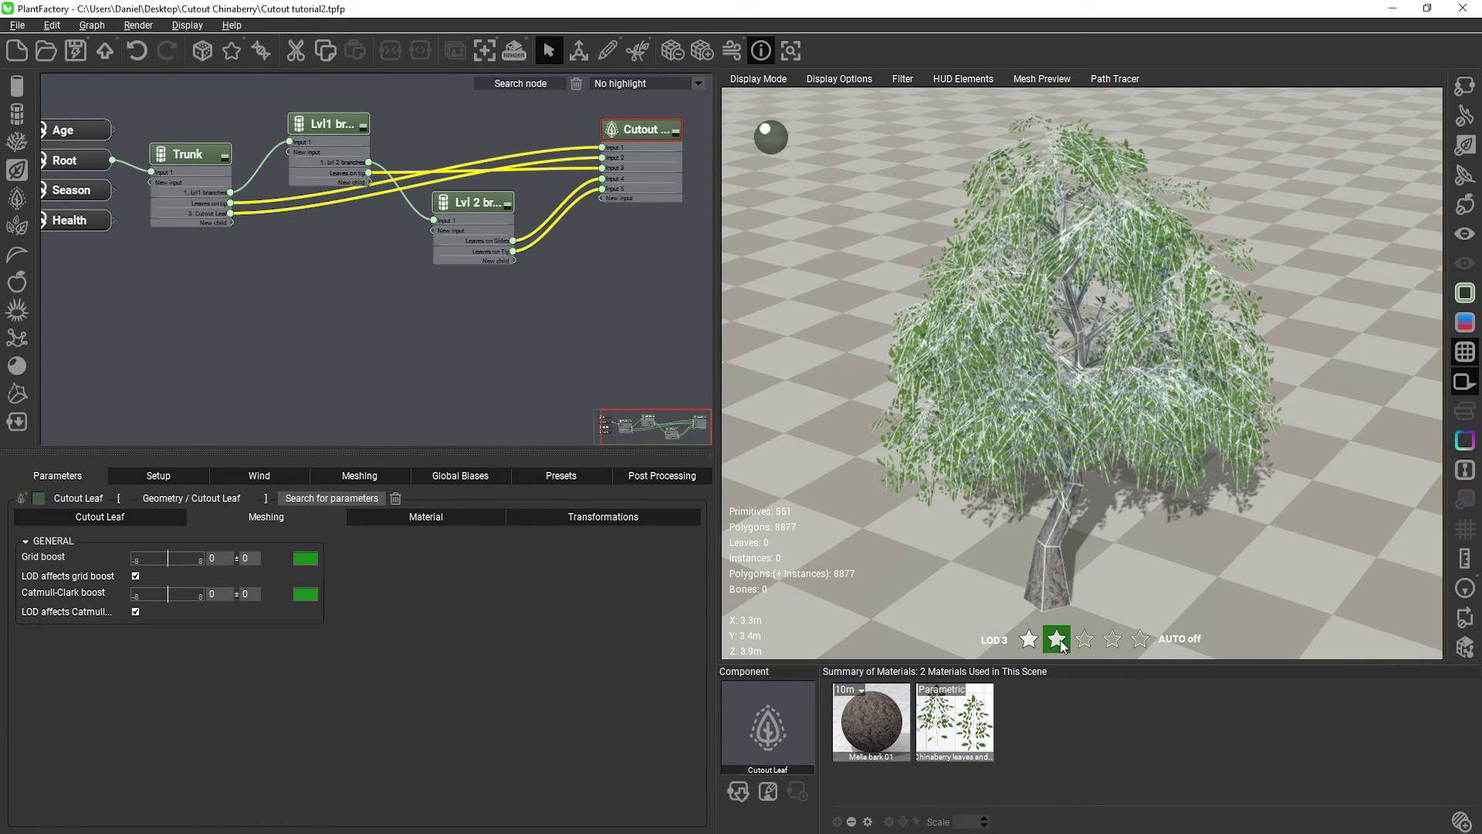
pyautogui.click(1084, 640)
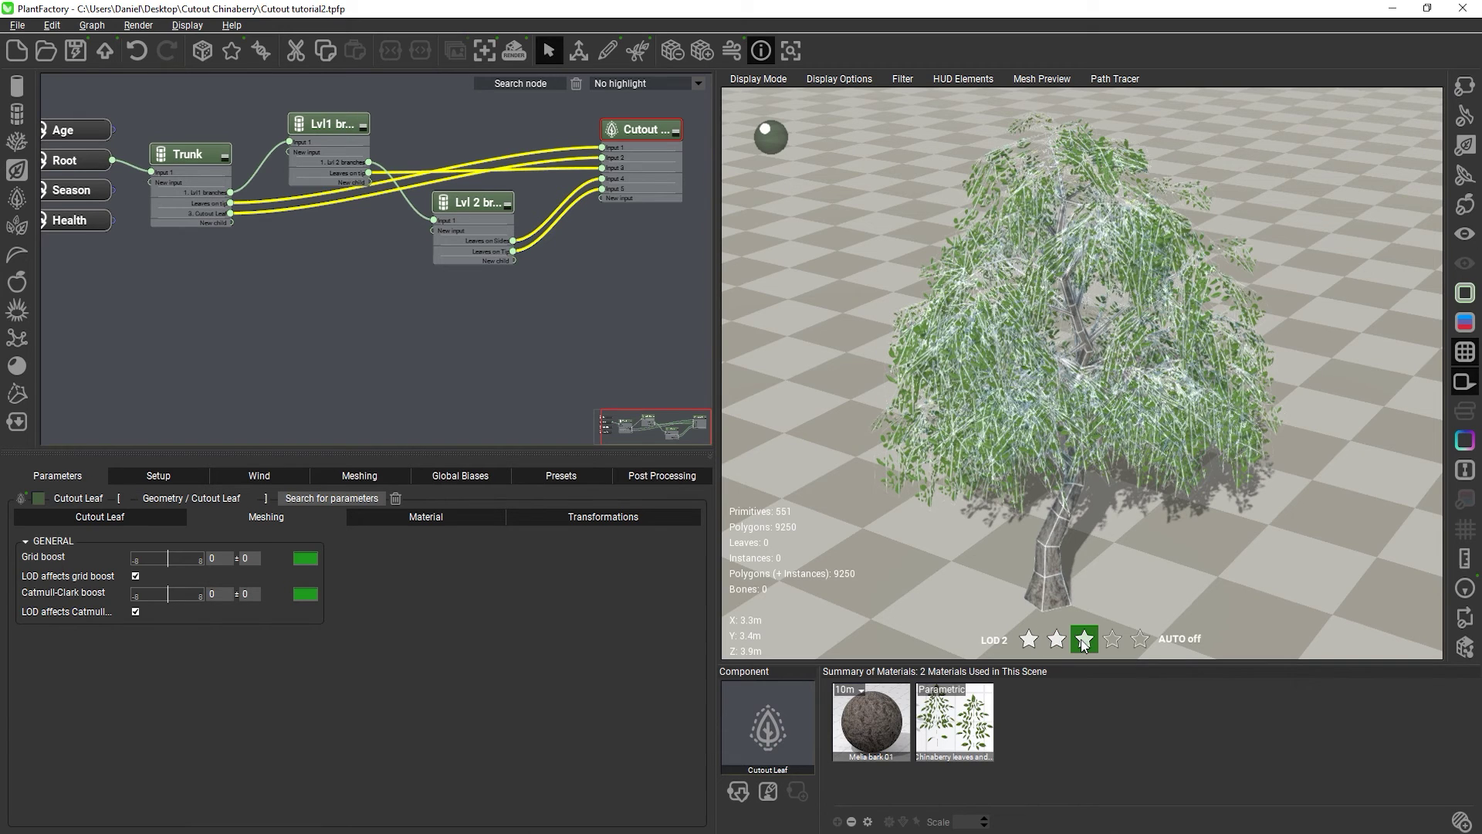